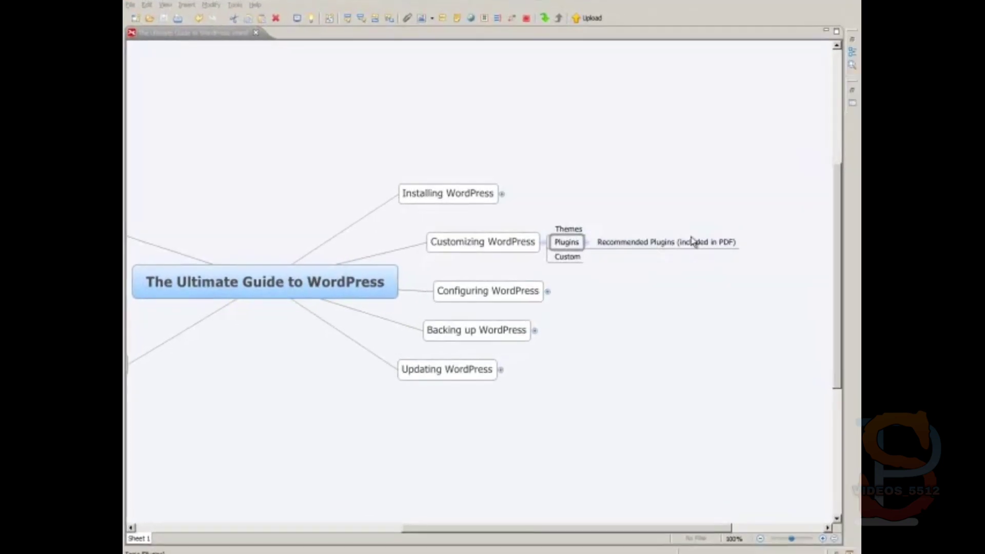
- Select the Recommended Plugins (included in PDF) and Plugins topics
click(685, 247)
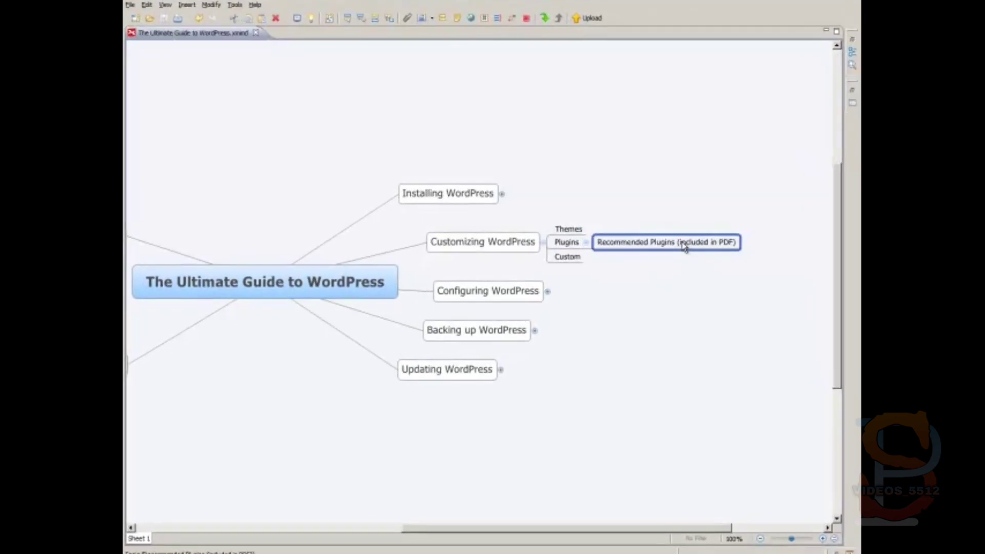
click(565, 249)
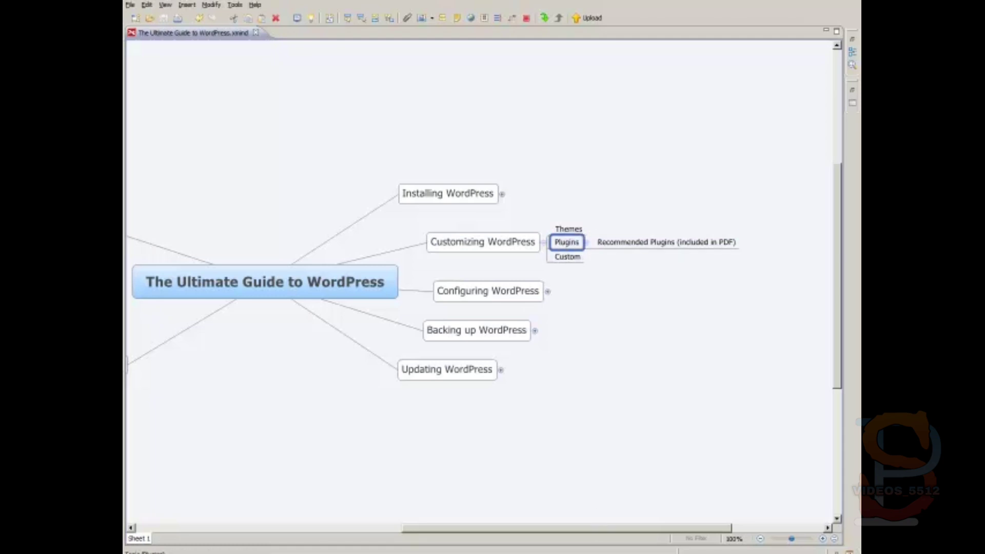
key(alt+Tab)
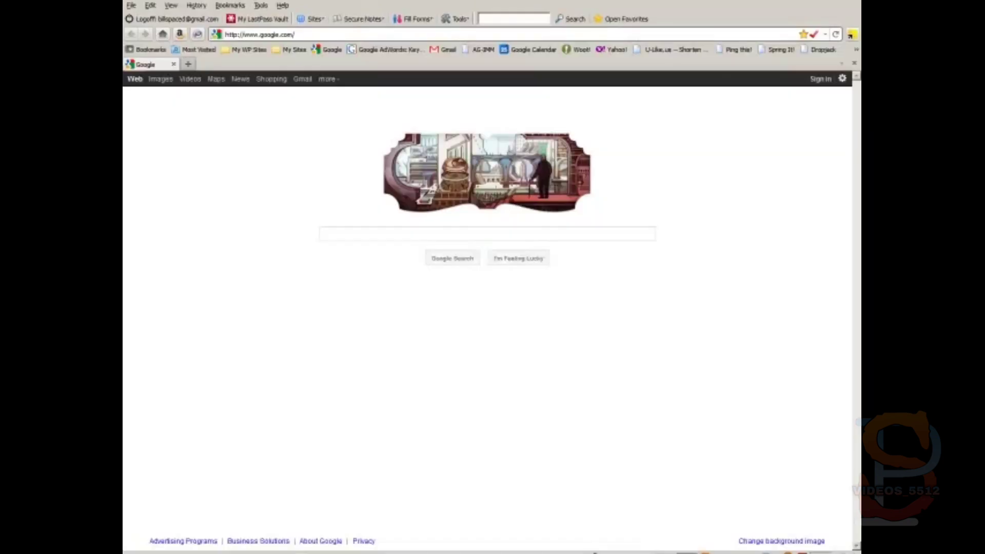
- Log in at theultimateguidetowordpress.com/wp-admin in a new browser tab
click(189, 64)
text(the)
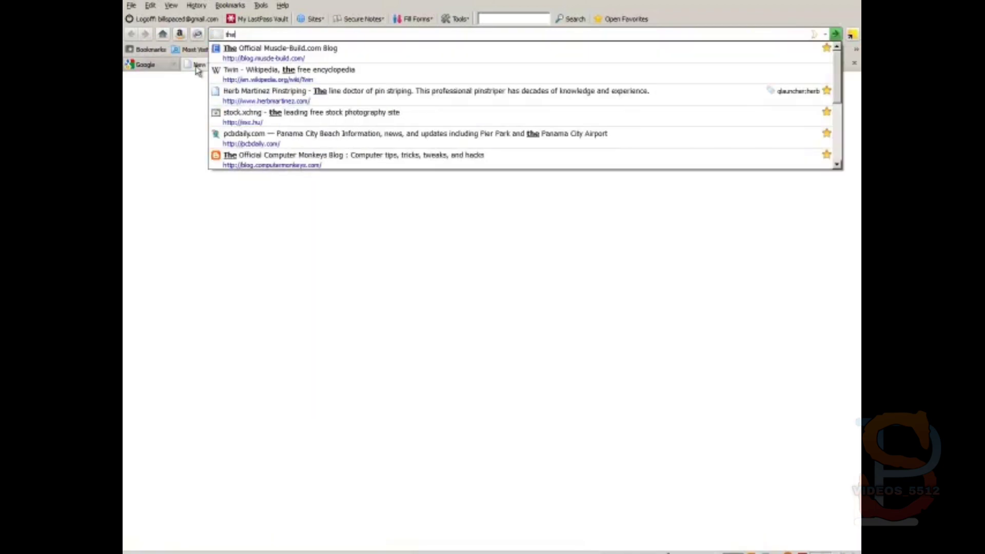
text(ultimate )
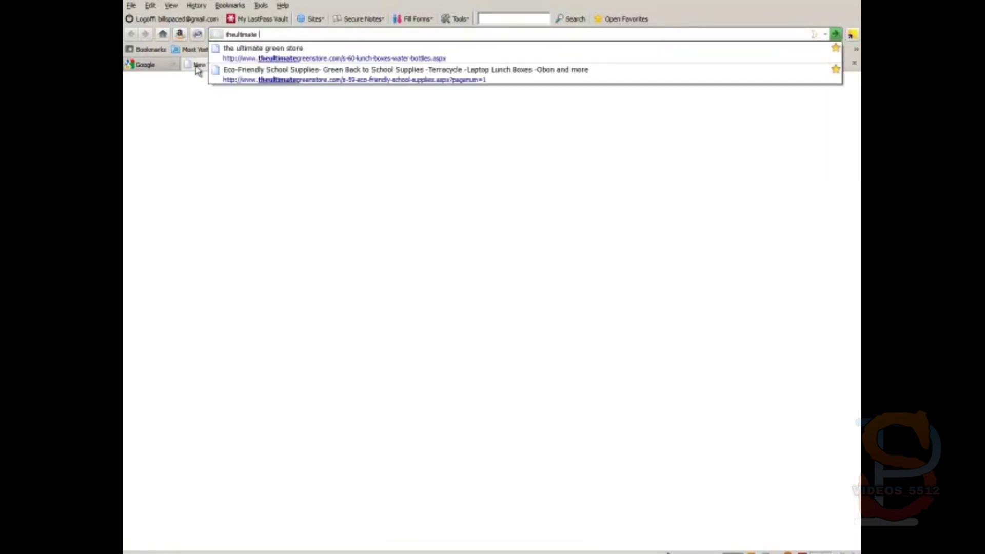
text(uide)
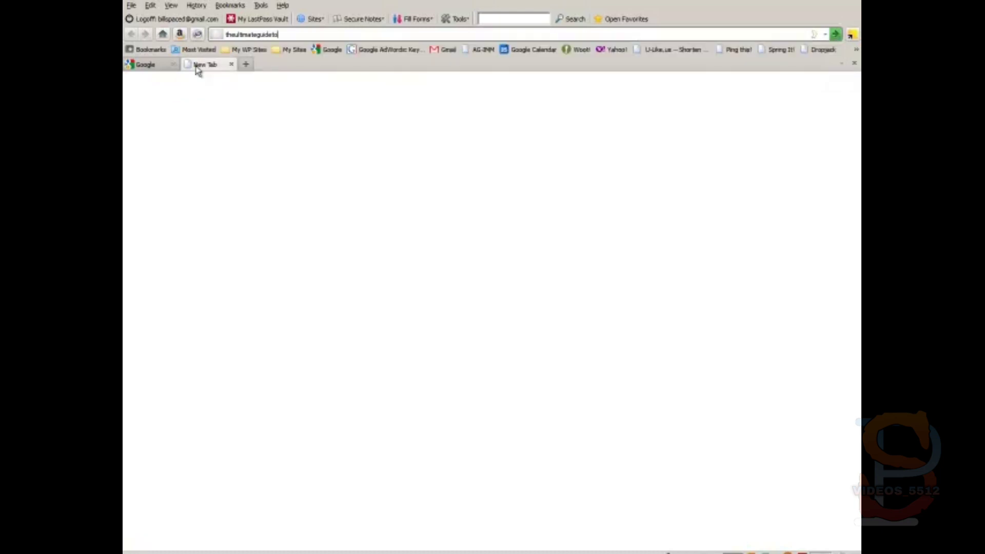
text(towordpress.com/)
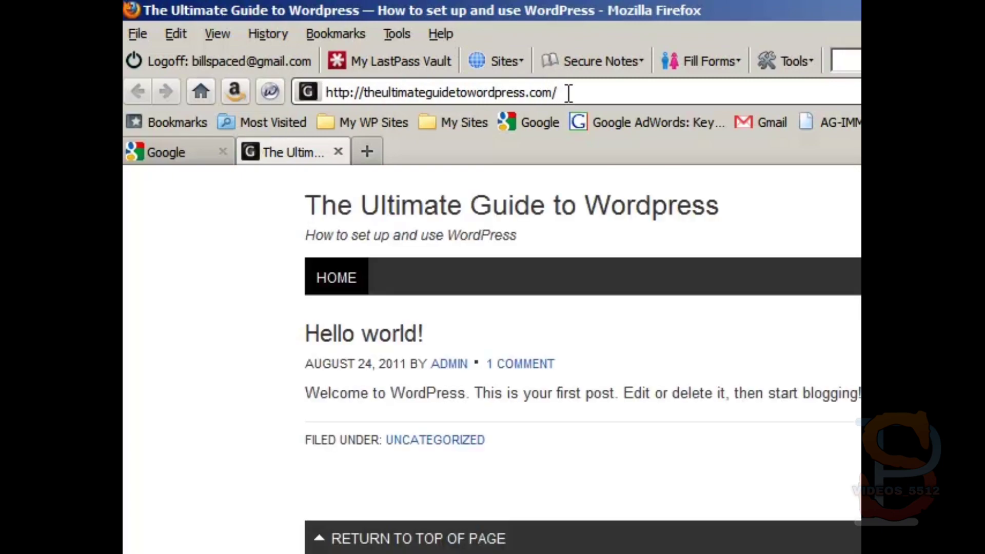
text(wp-admin)
key(alt+Return)
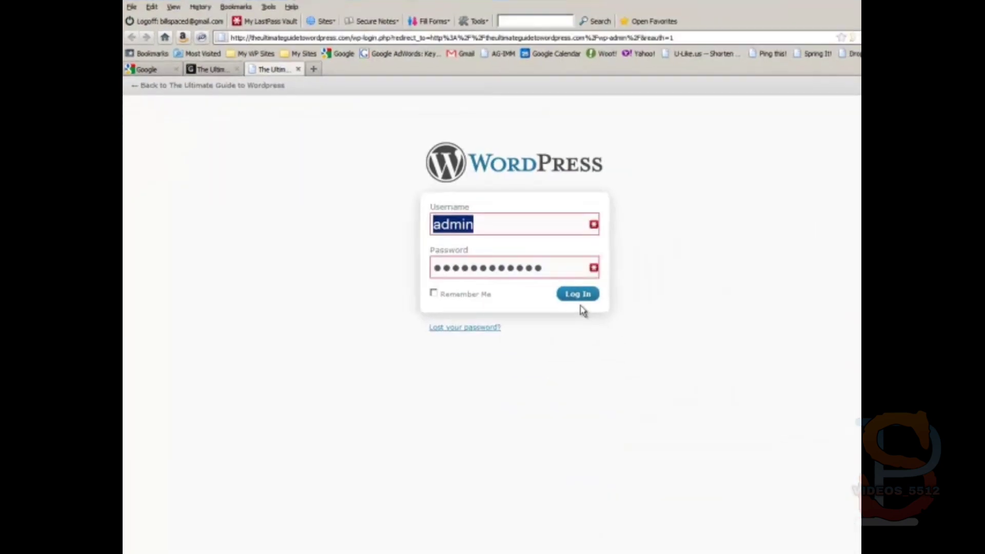
click(579, 295)
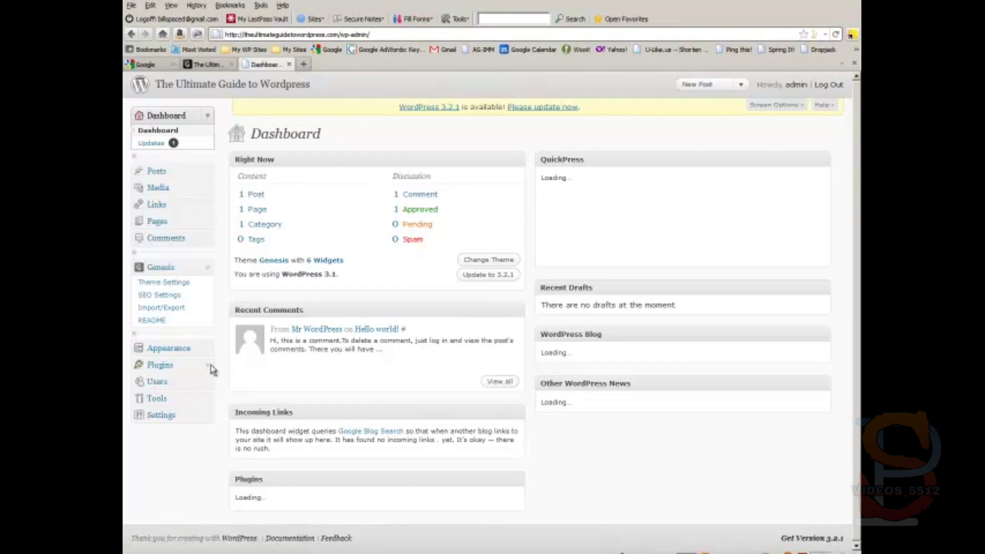
- Search the Add New plugins page for 'akismet'
click(209, 366)
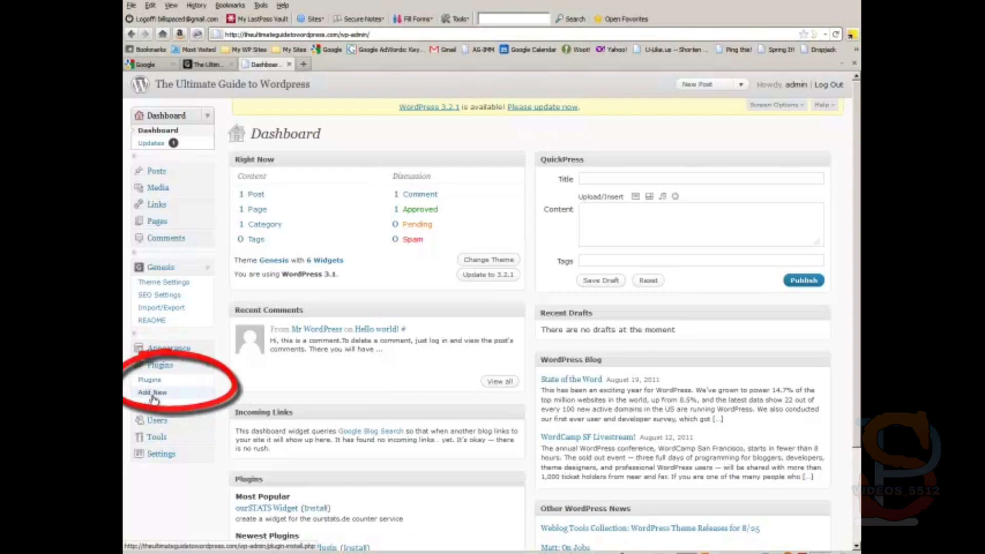
click(153, 396)
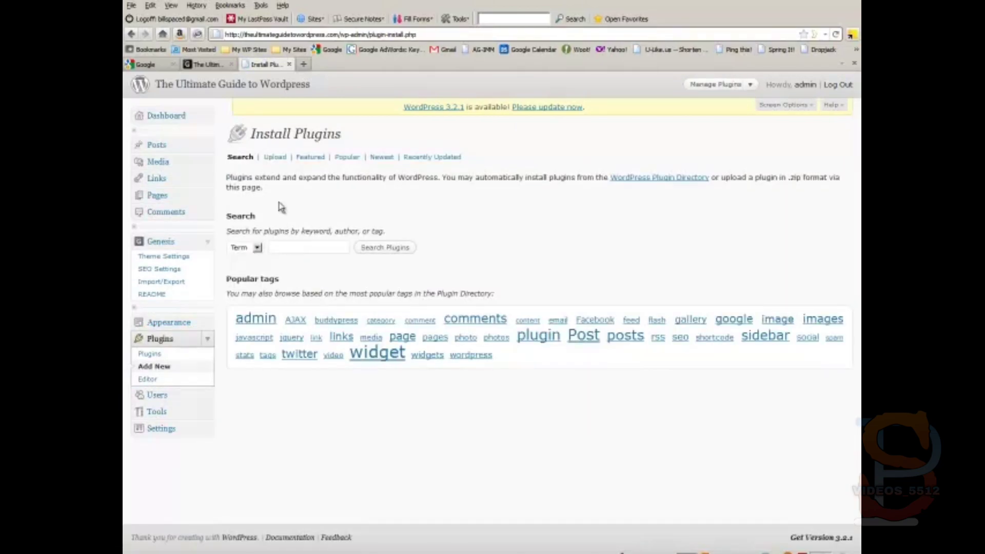
click(280, 247)
text(akismet)
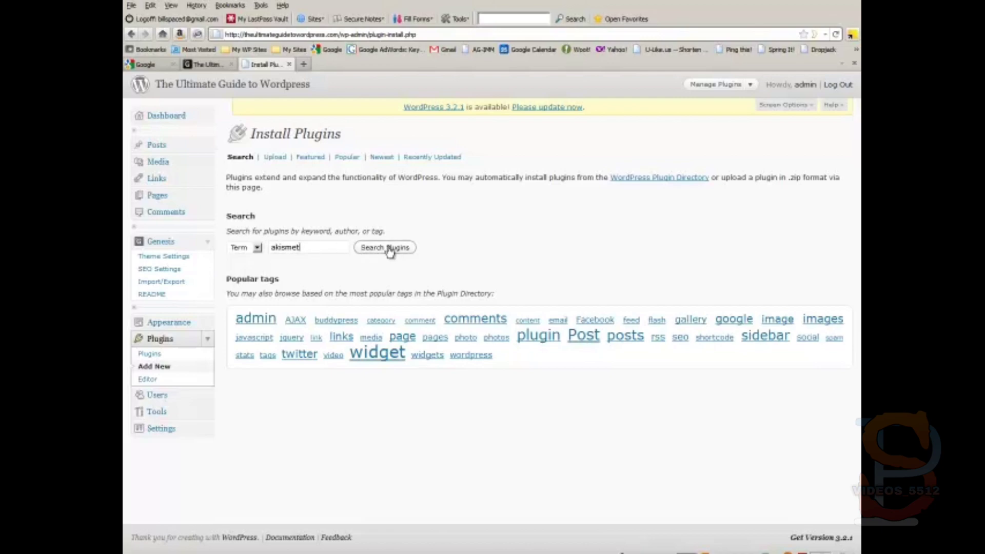
double_click(283, 247)
text(a)
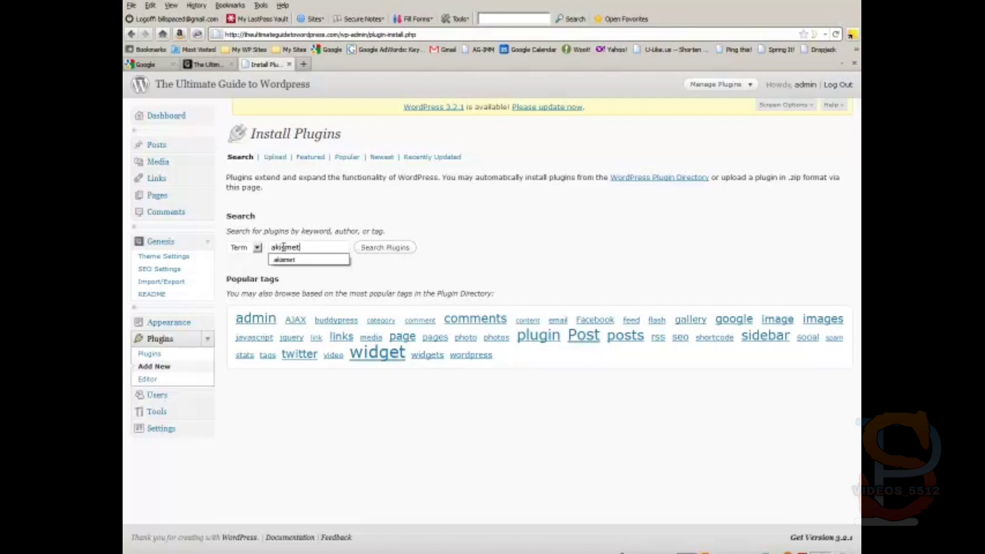
text(kismet)
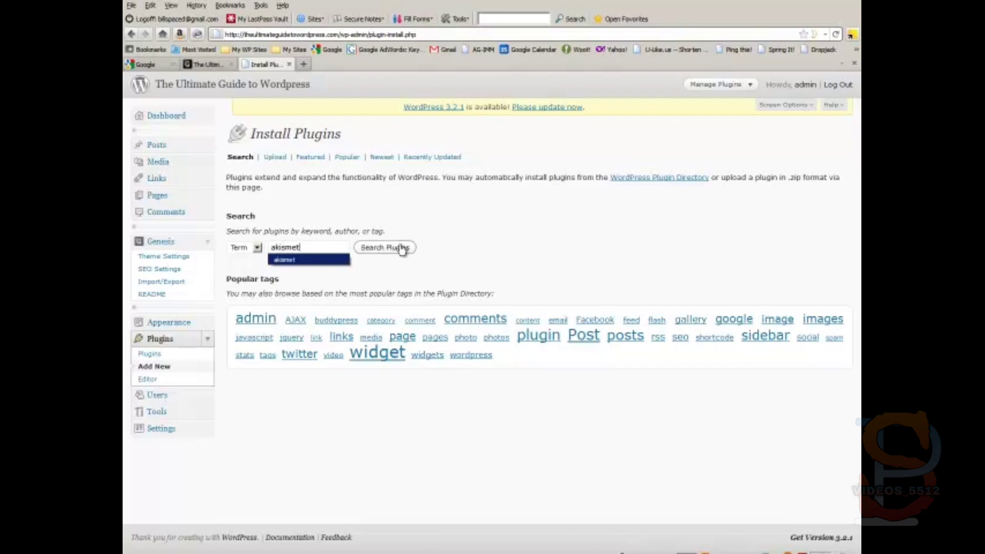
click(388, 281)
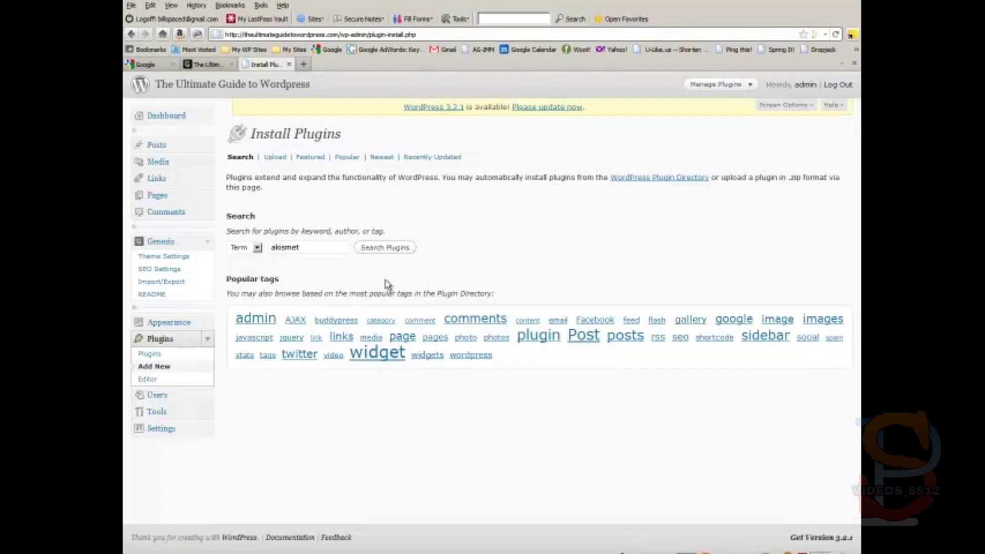
click(388, 250)
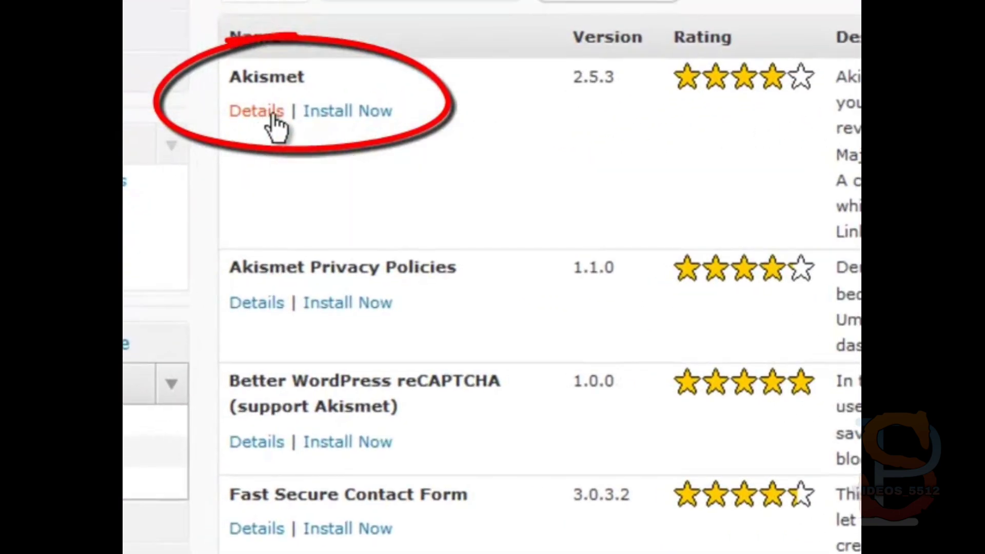
- Install Akismet 2.5.3, confirm the installation, and activate the plugin
click(333, 109)
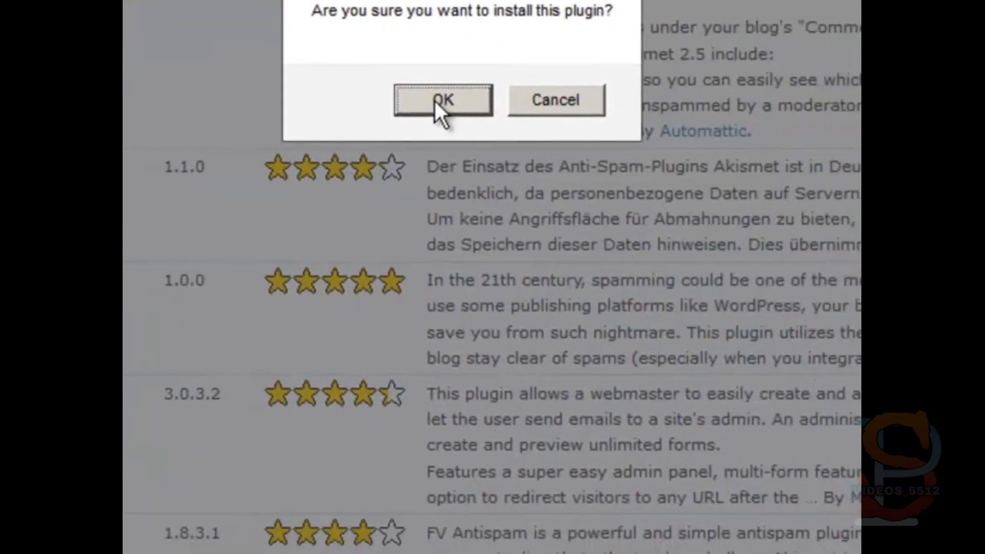
click(435, 100)
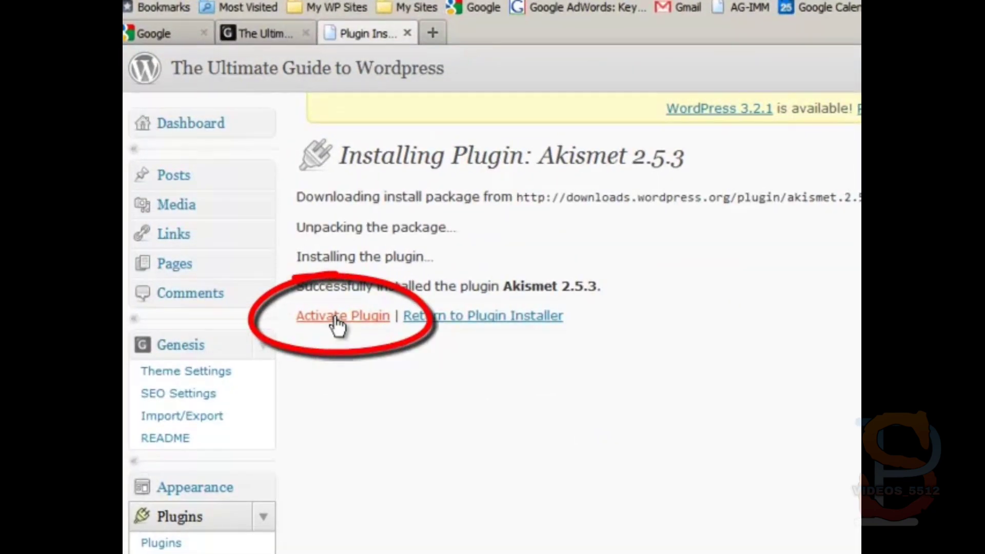
click(336, 319)
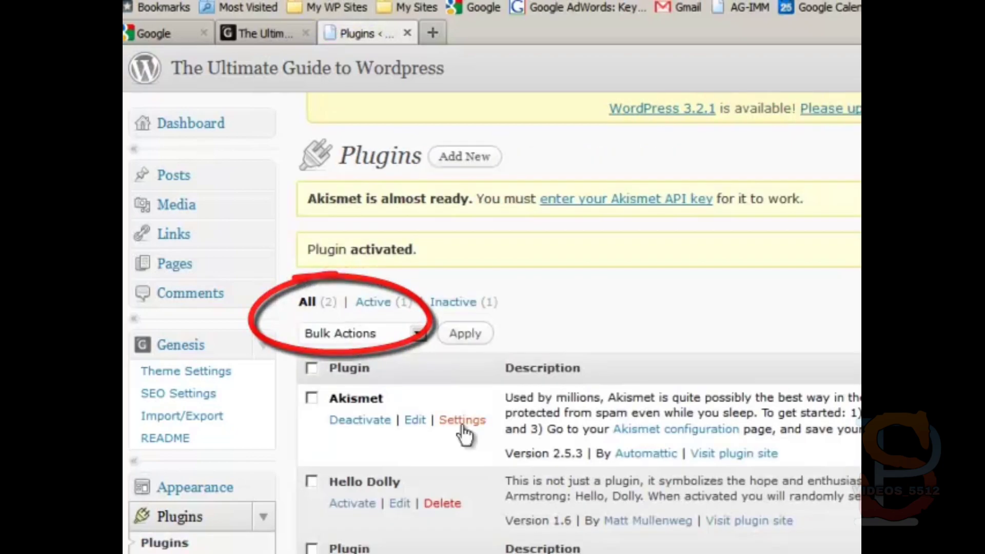
- Paste an API key into Akismet's settings and save it, then return to Plugins
click(465, 421)
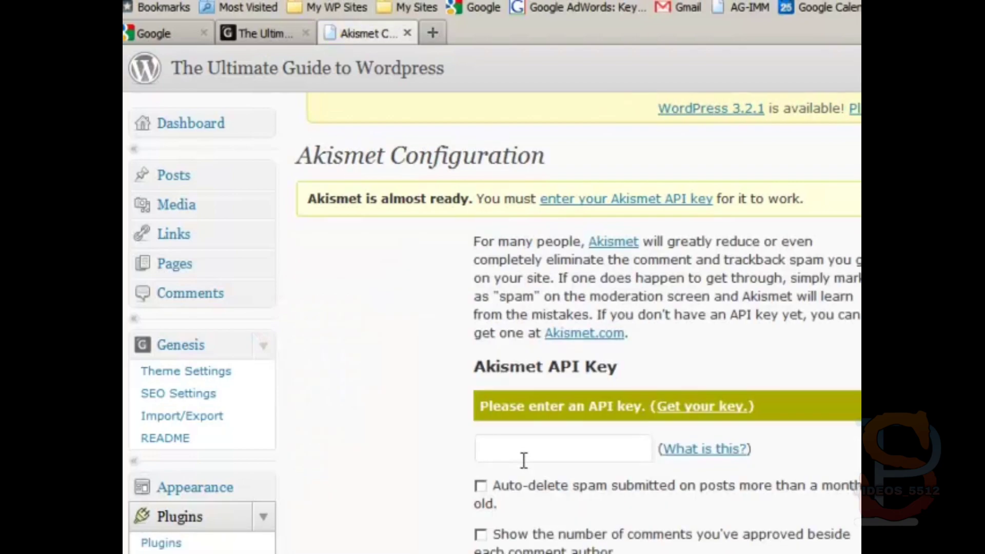
click(524, 453)
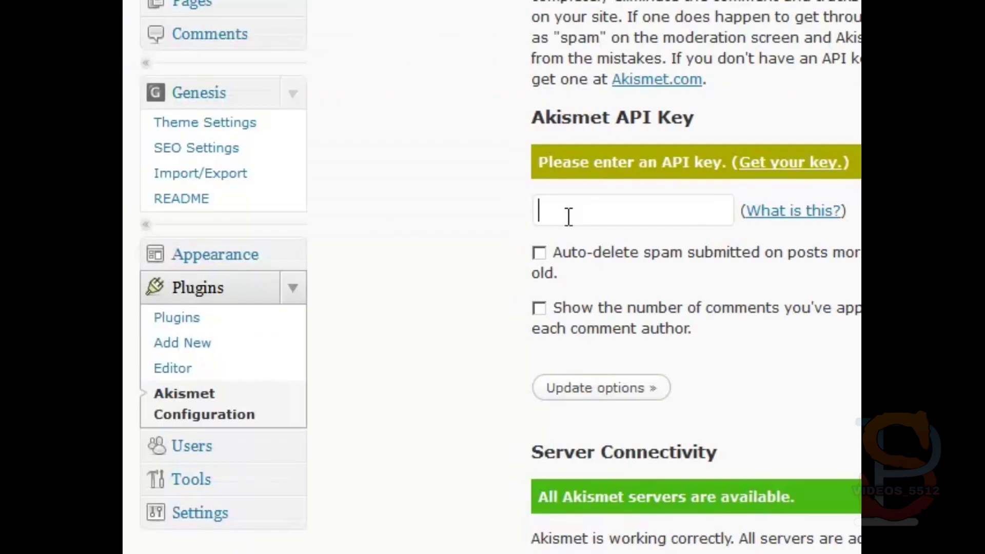
key(ctrl+v)
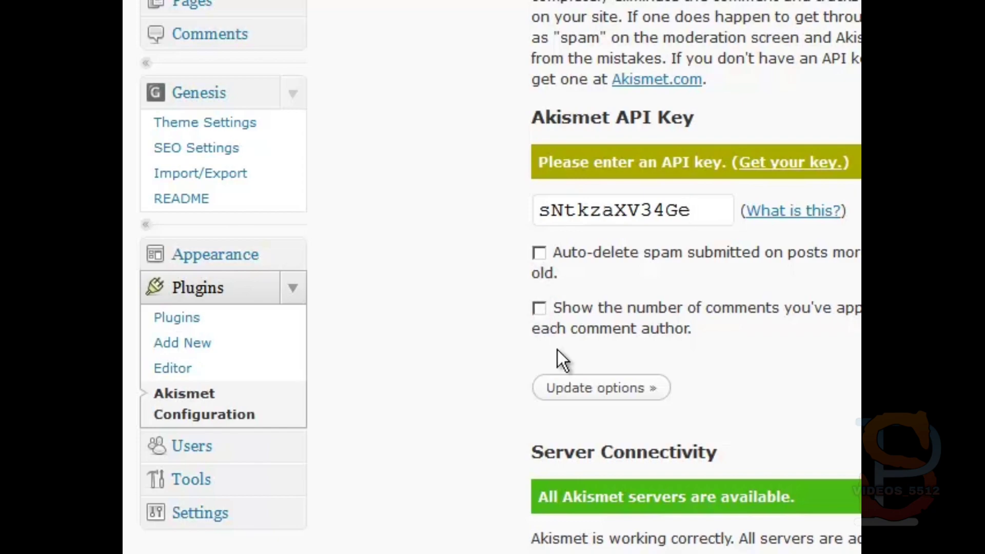
click(603, 390)
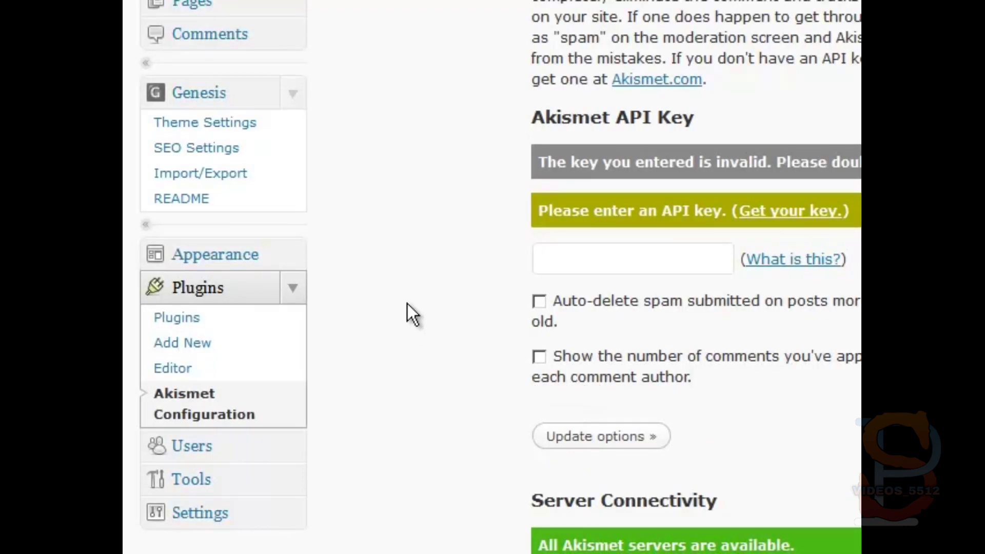
click(189, 319)
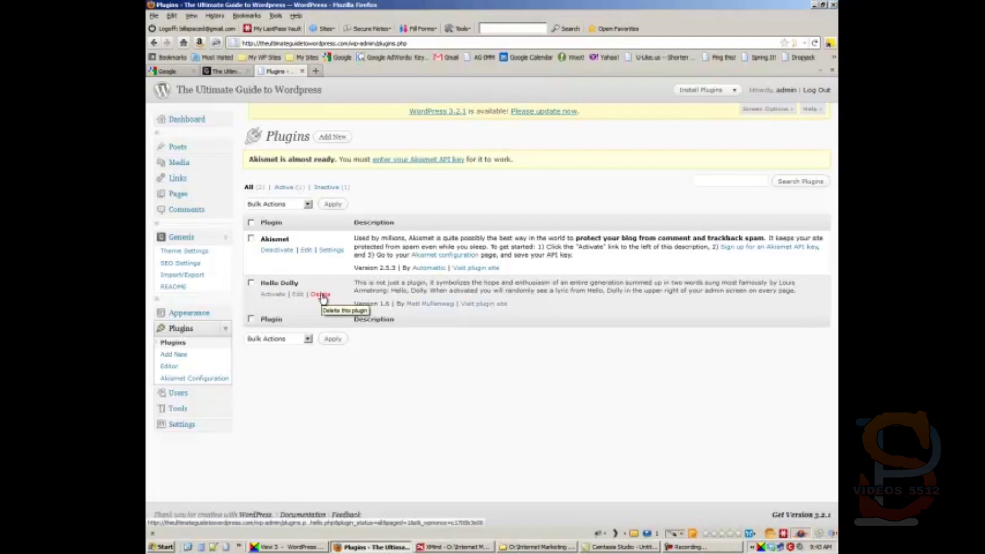
- Delete the Hello Dolly plugin files and open Recommended Plugins.pdf
click(322, 296)
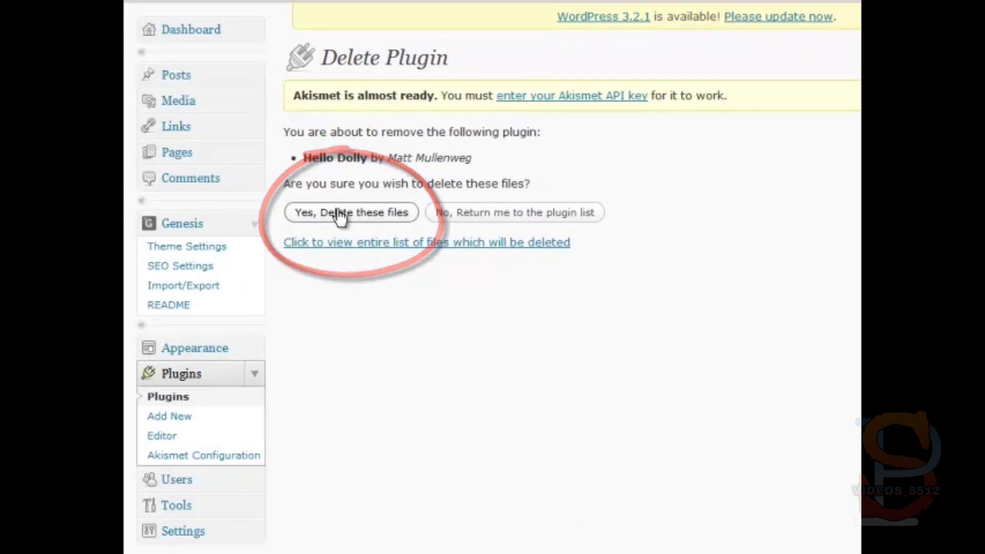
click(339, 215)
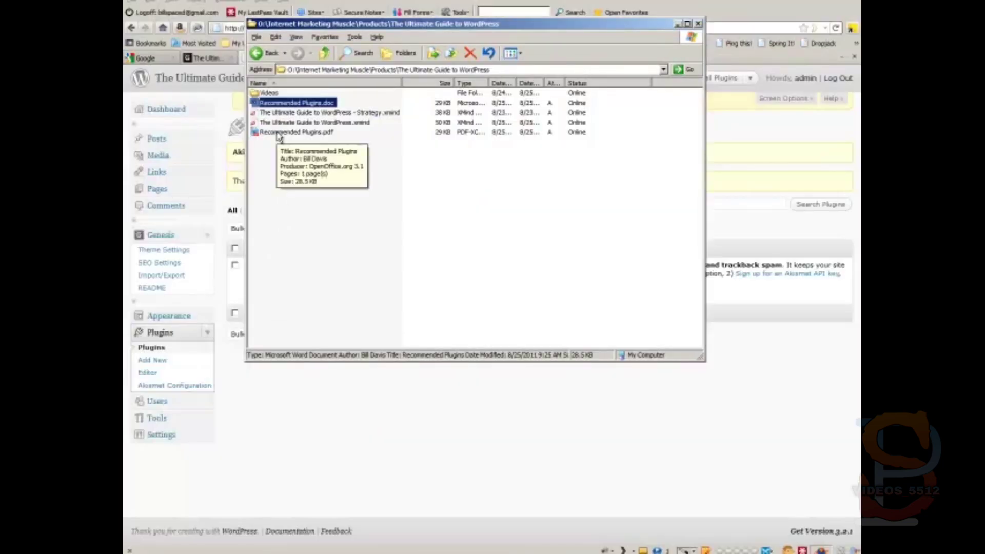
double_click(277, 133)
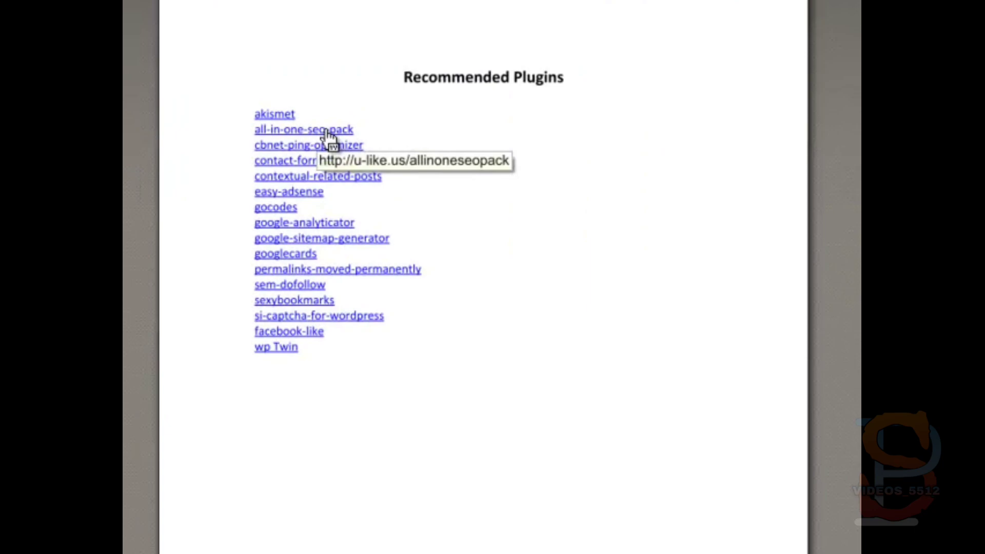
- Follow the all-in-one-seo-pack link in the PDF to its WordPress.org page
click(328, 134)
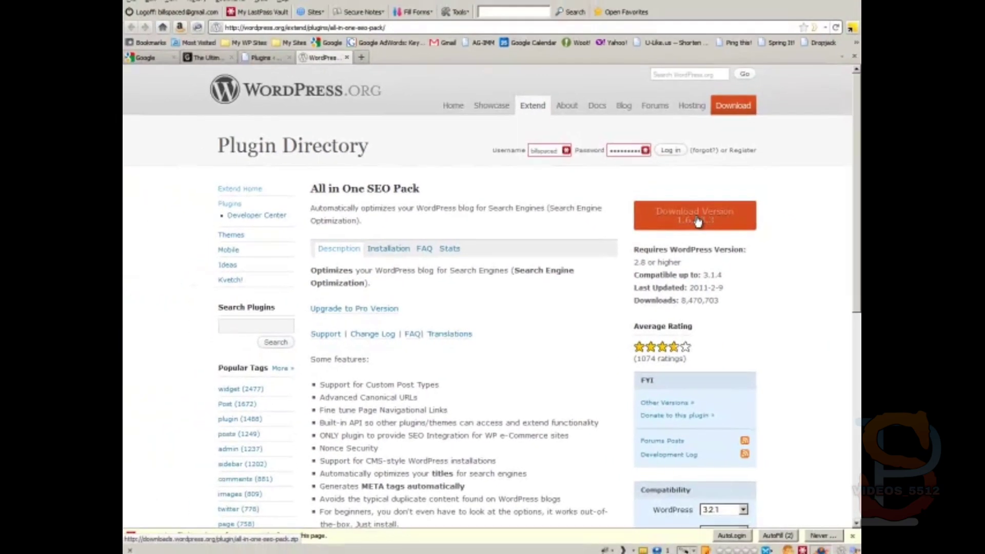
- Save all-in-one-seo-pack.zip and open the folder containing the download
click(698, 221)
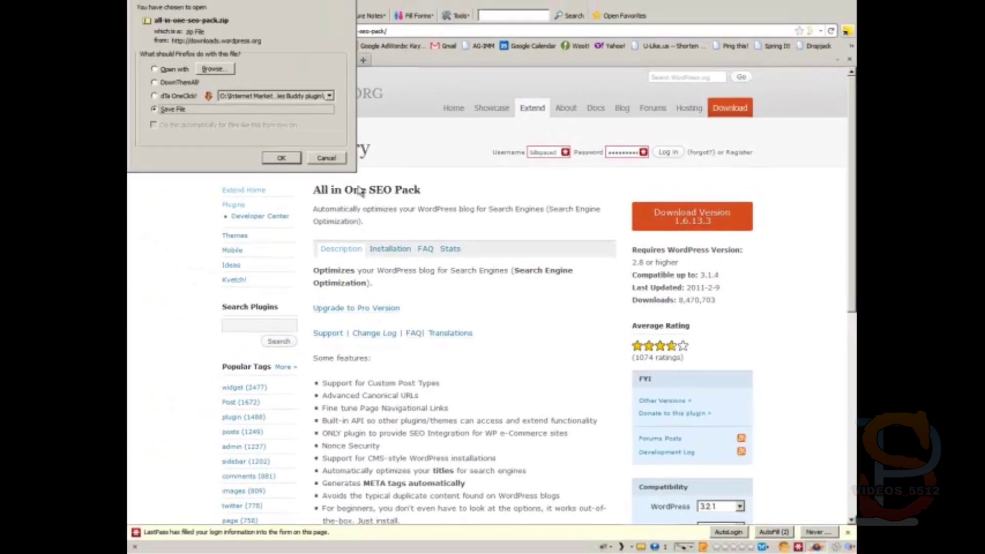
click(282, 158)
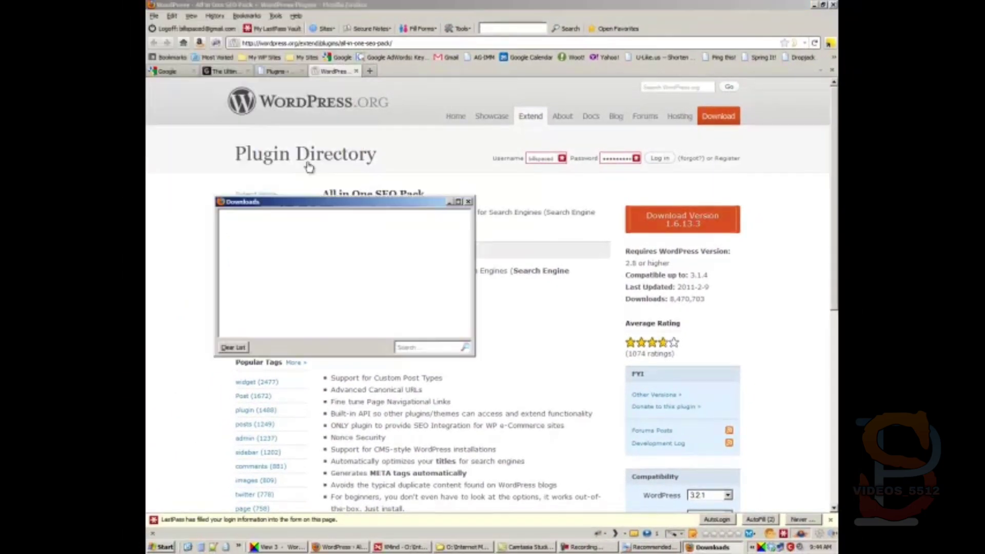
right_click(312, 226)
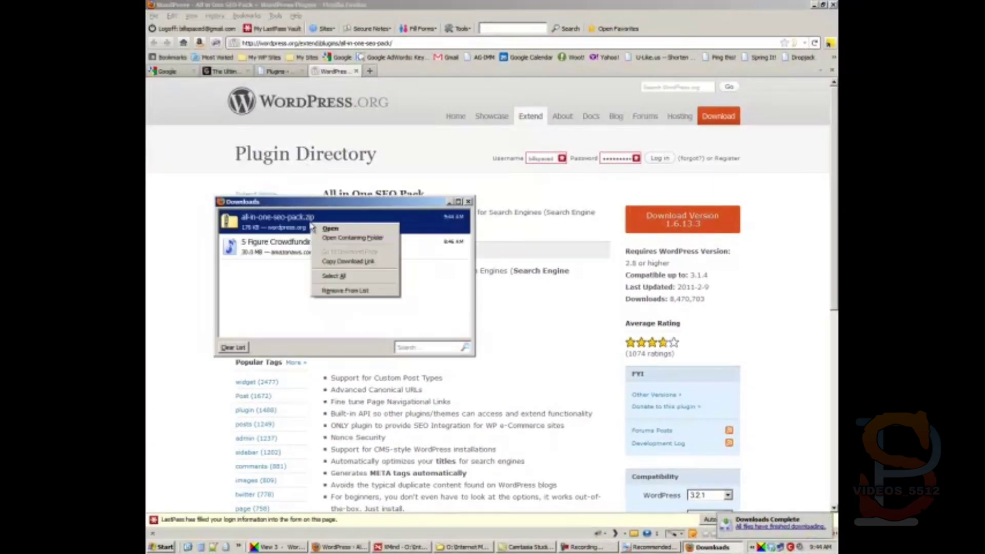
click(333, 238)
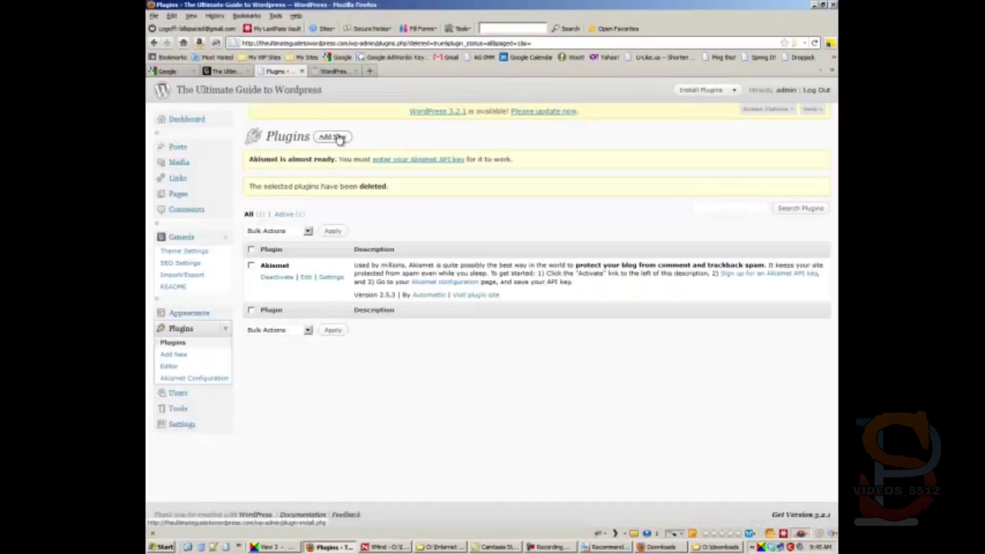
- Upload all-in-one-seo-pack.zip from the Desktop and install it
click(339, 137)
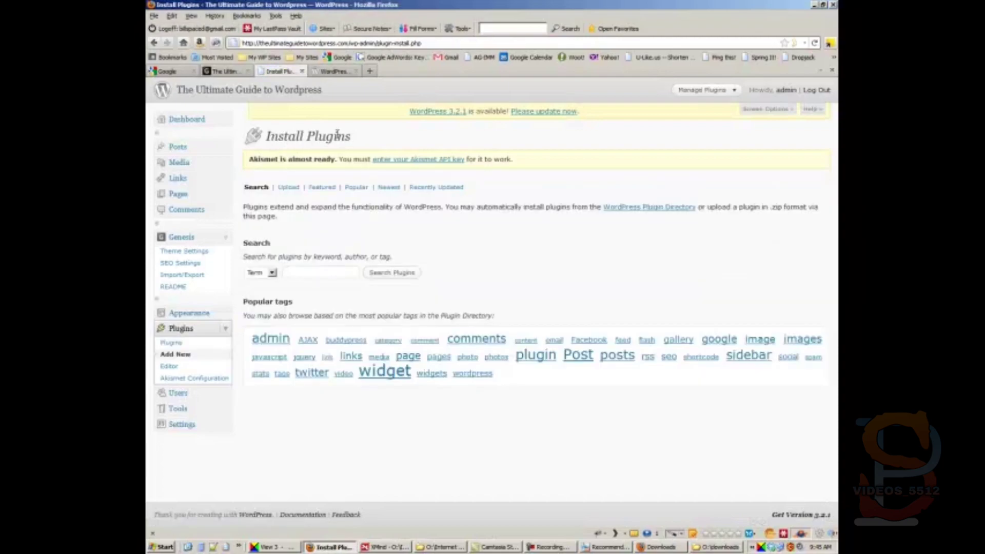
click(287, 189)
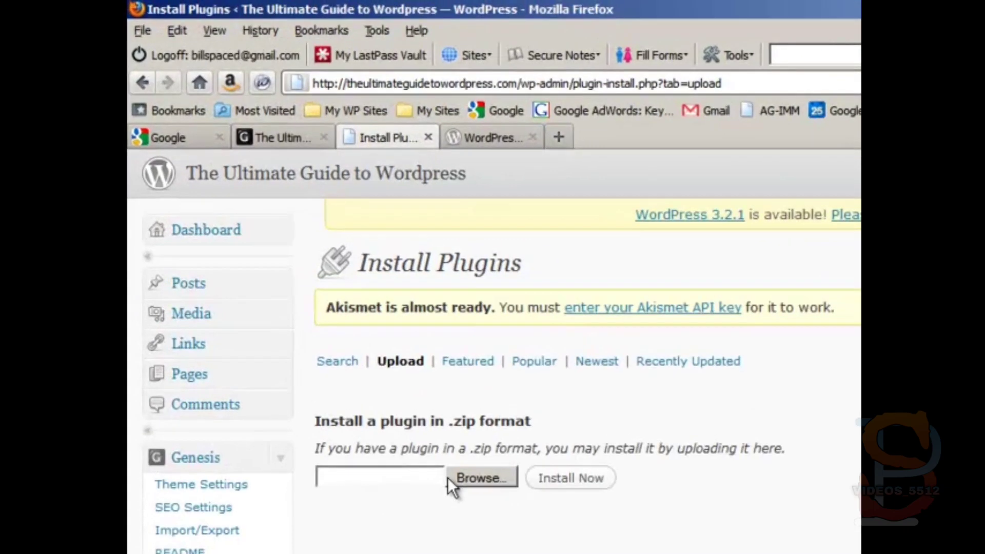
click(329, 248)
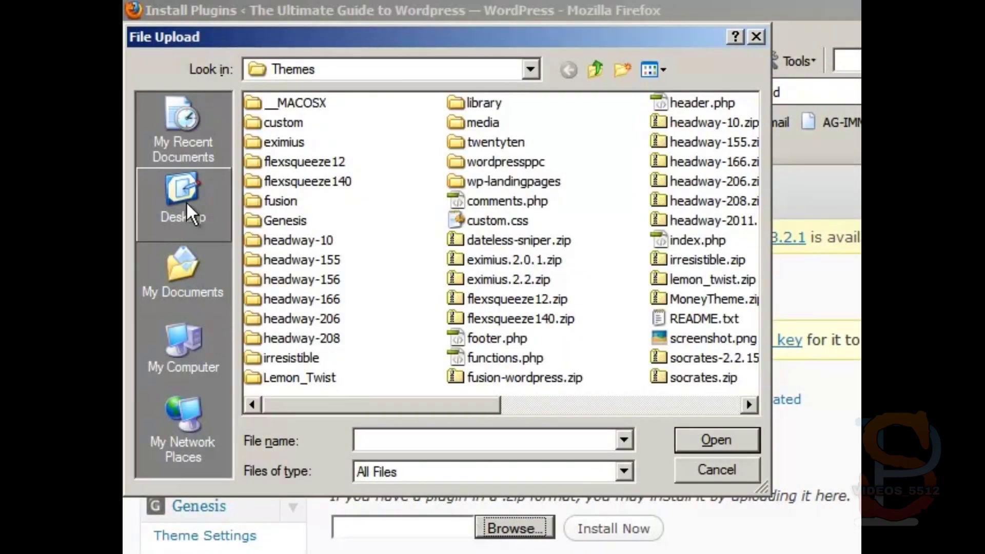
click(193, 207)
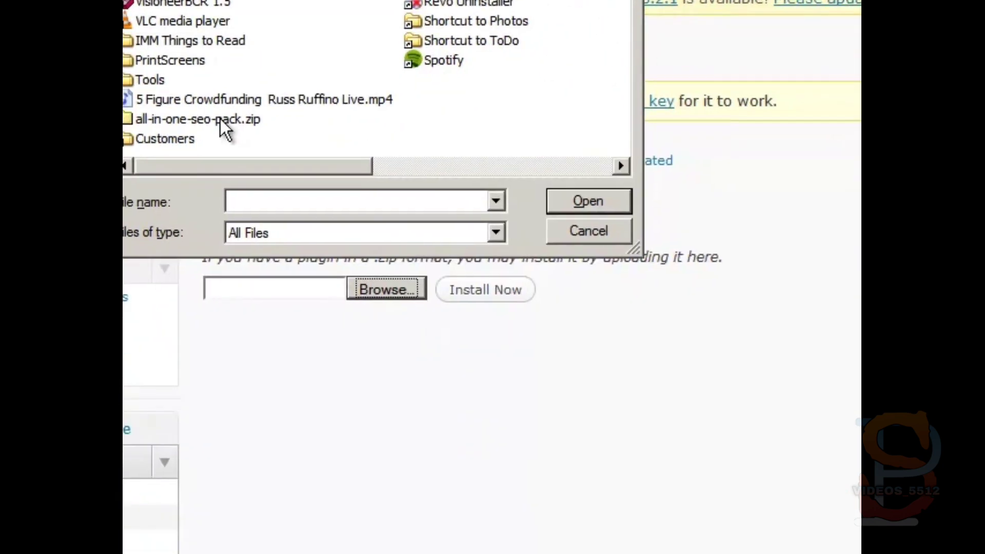
click(349, 356)
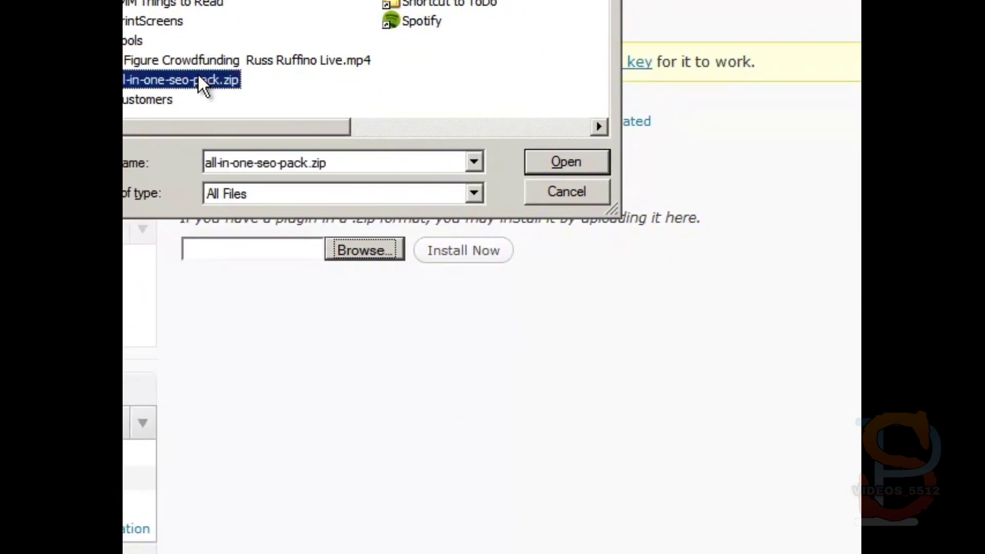
click(541, 163)
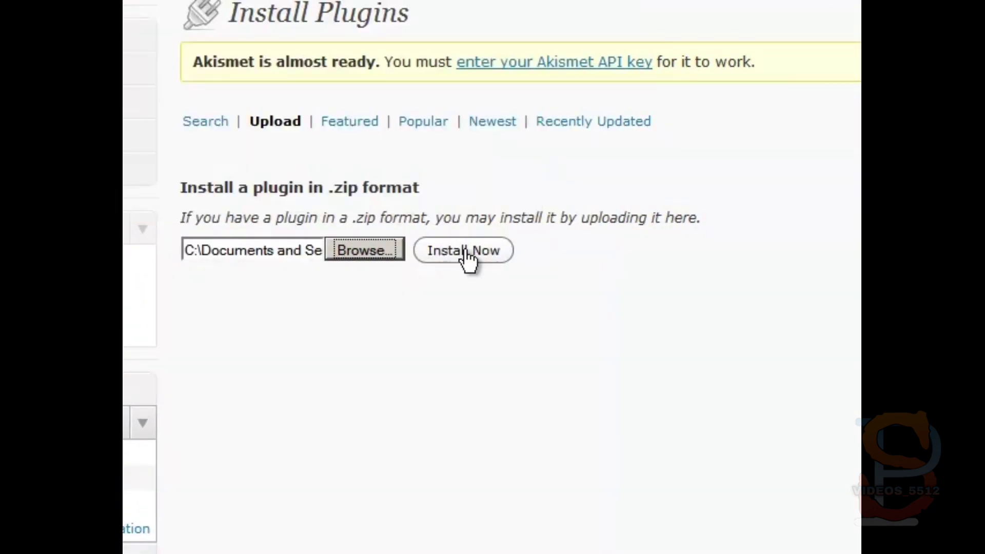
click(460, 256)
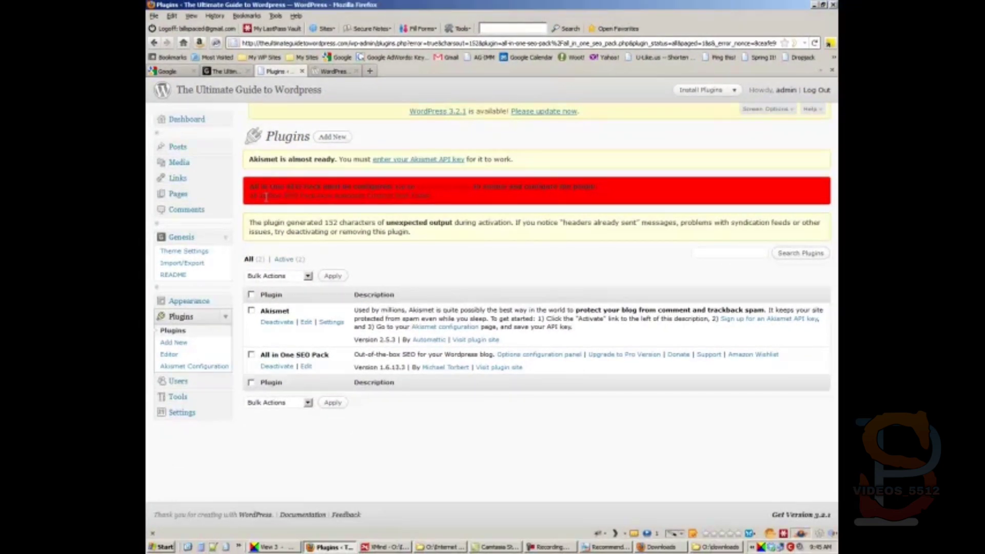
- Open the All in One SEO options and set Plugin Status to Enabled
click(460, 191)
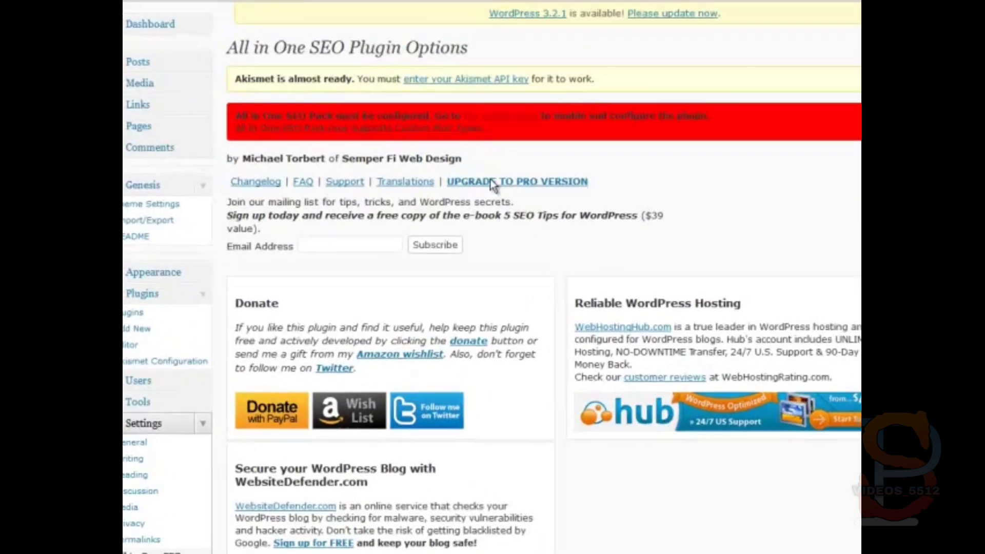
scroll(458, 287, down, 10)
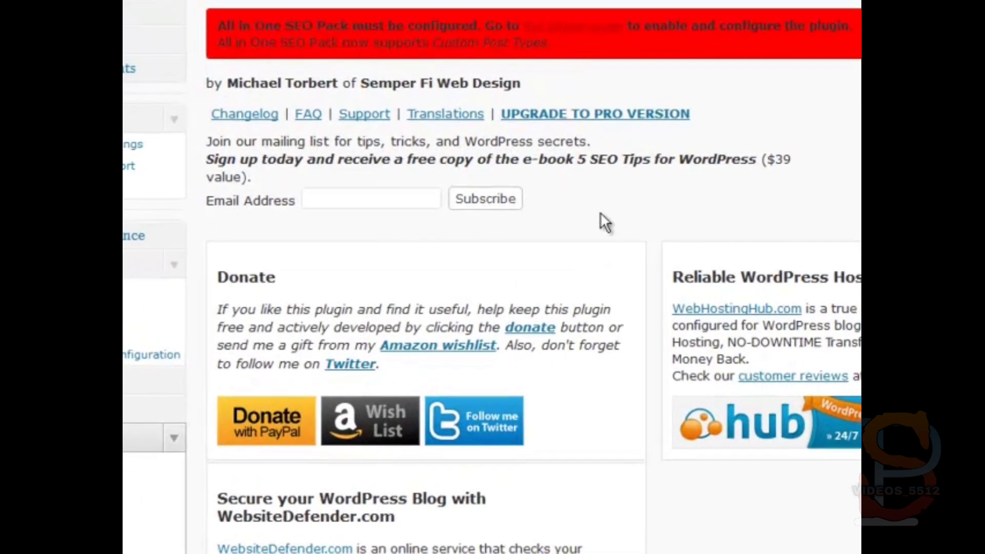
scroll(602, 214, down, 2)
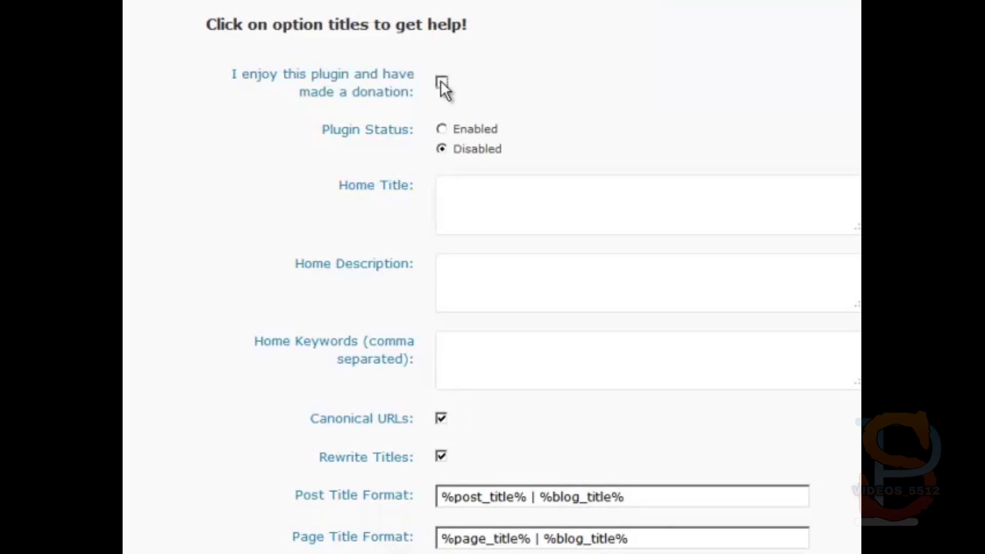
click(442, 130)
- Move between the Home Title, Home Description and Home Keywords fields without entering text
click(468, 200)
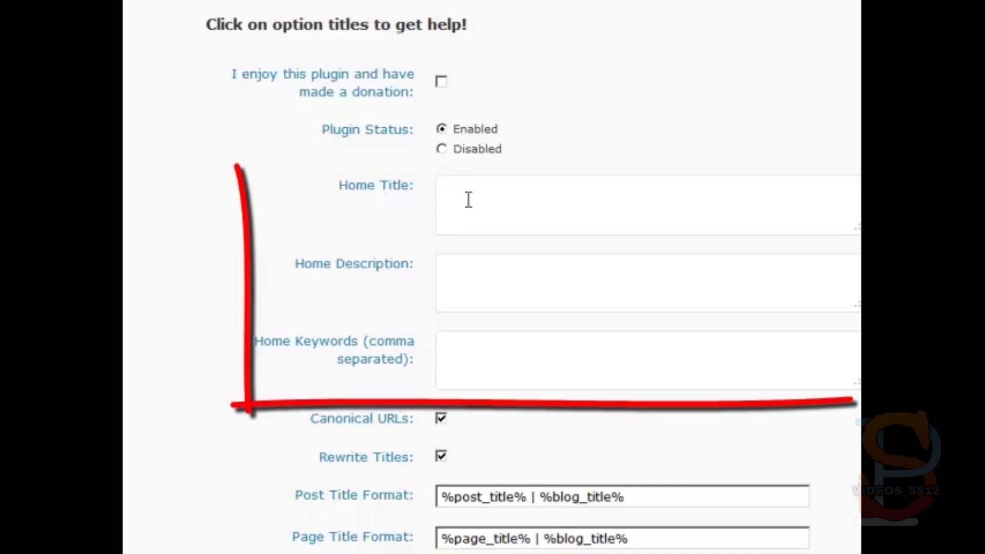
click(469, 271)
click(473, 367)
click(484, 203)
click(481, 274)
click(479, 368)
scroll(679, 350, down, 15)
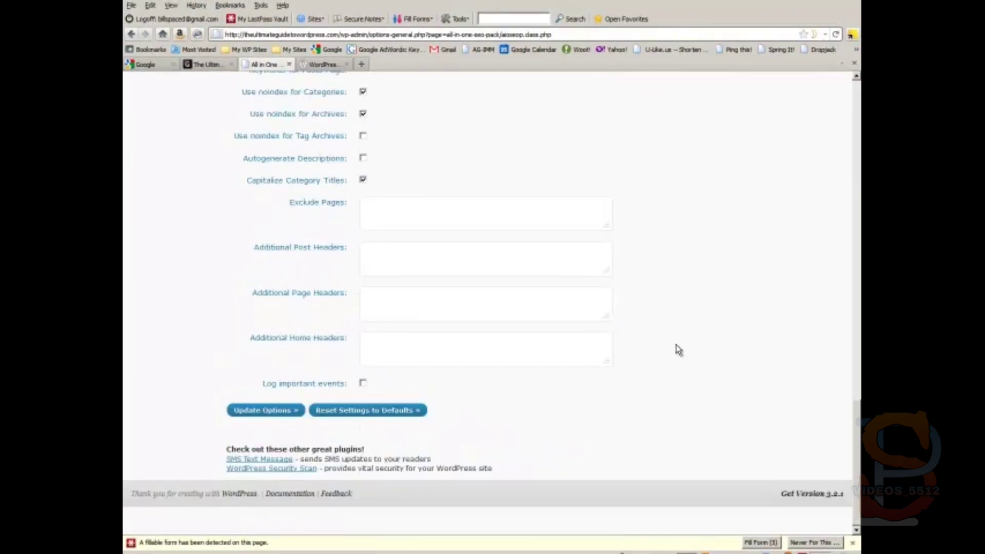
scroll(679, 350, up, 15)
scroll(676, 354, down, 3)
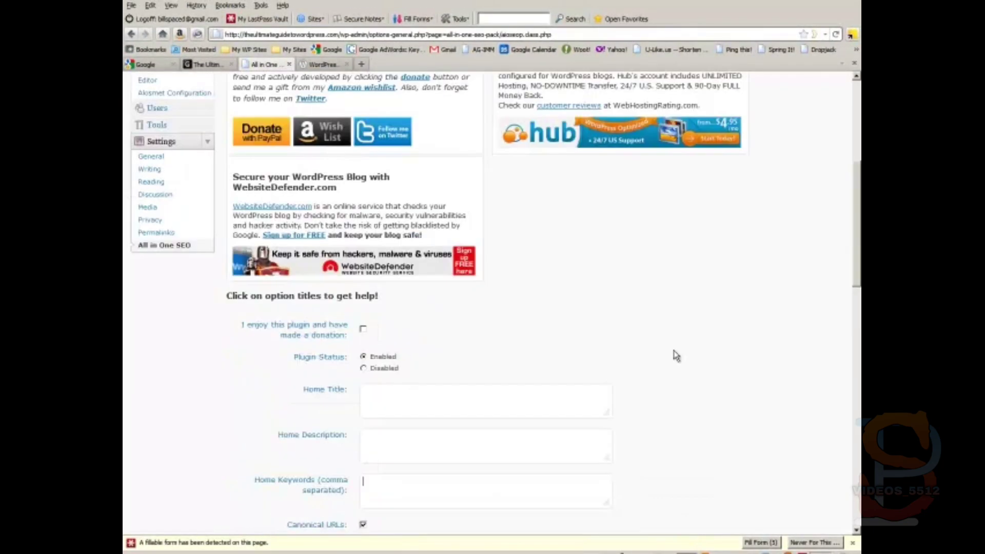
- Enter 'The Ultimate Guide to WordPress' as the SEO Home Title
click(419, 335)
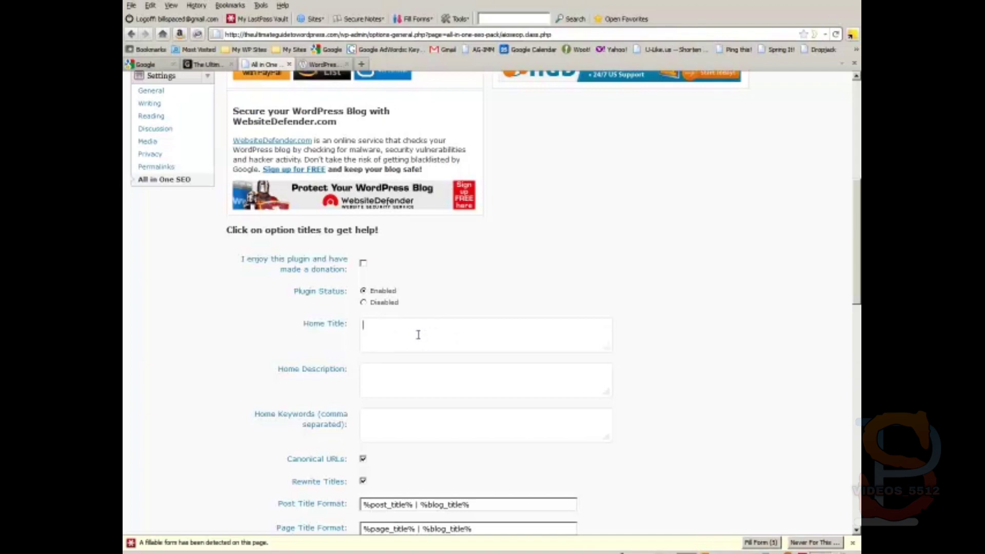
text(The U)
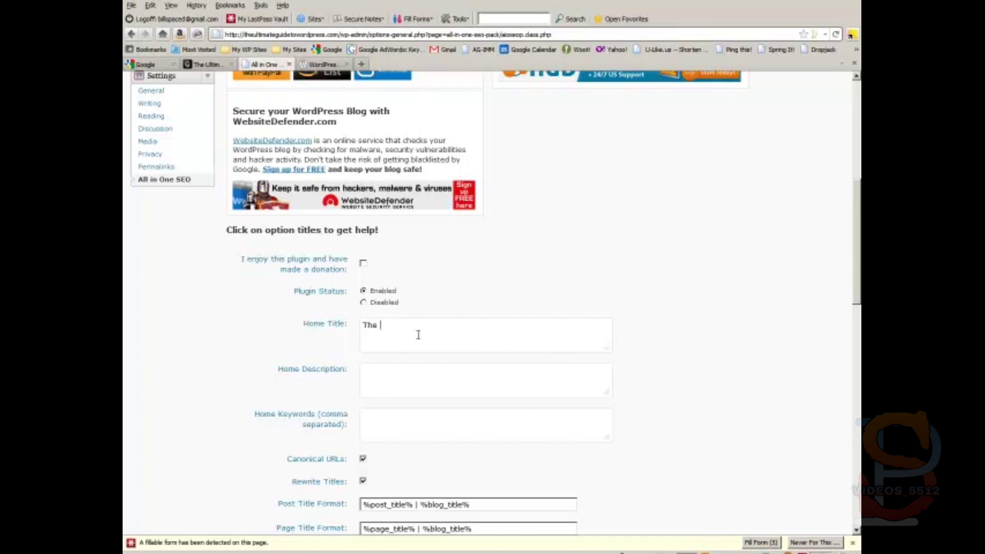
text(ltimate G)
text(uide to WordPress)
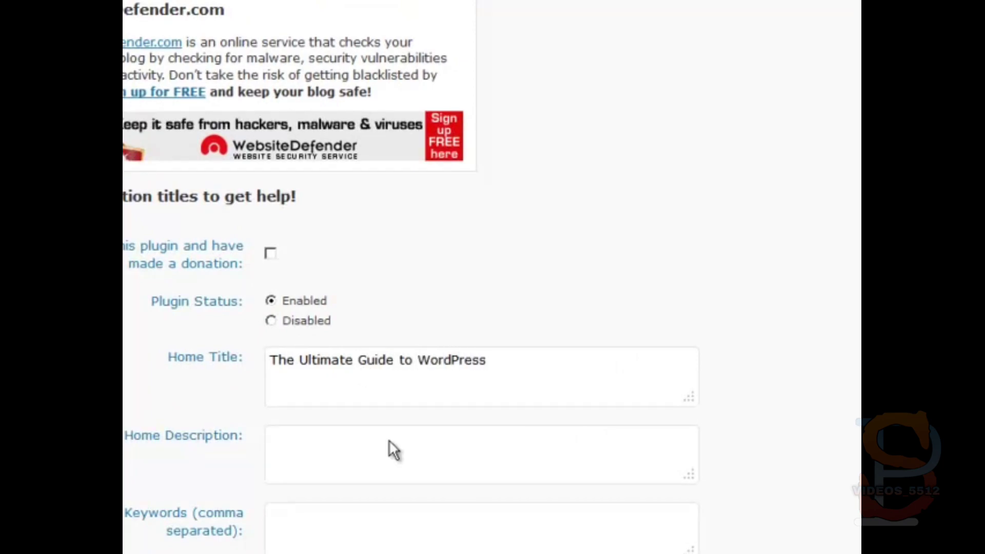
click(393, 480)
- Open Google in a new tab and search for wordpress
click(374, 72)
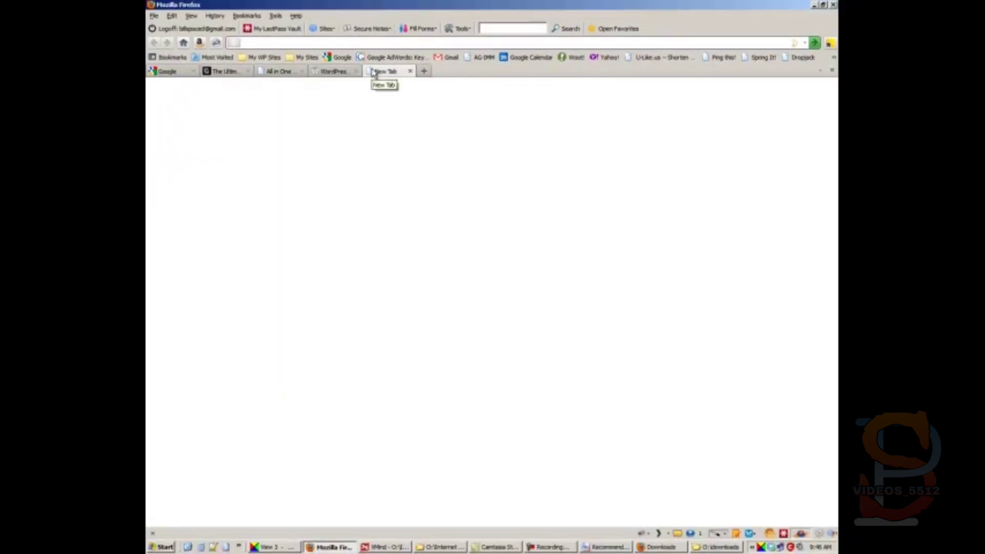
text(google)
key(Down)
key(Return)
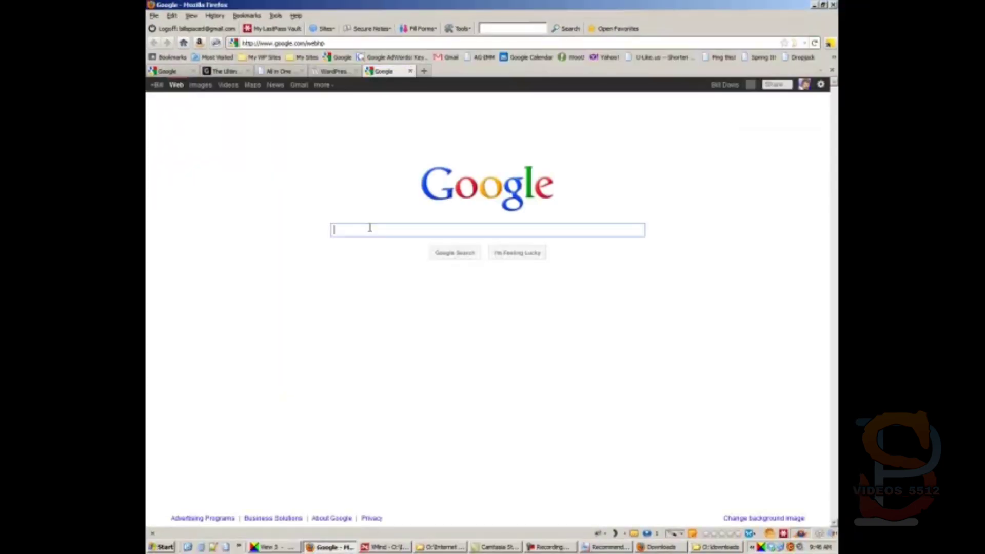
text(wordpress)
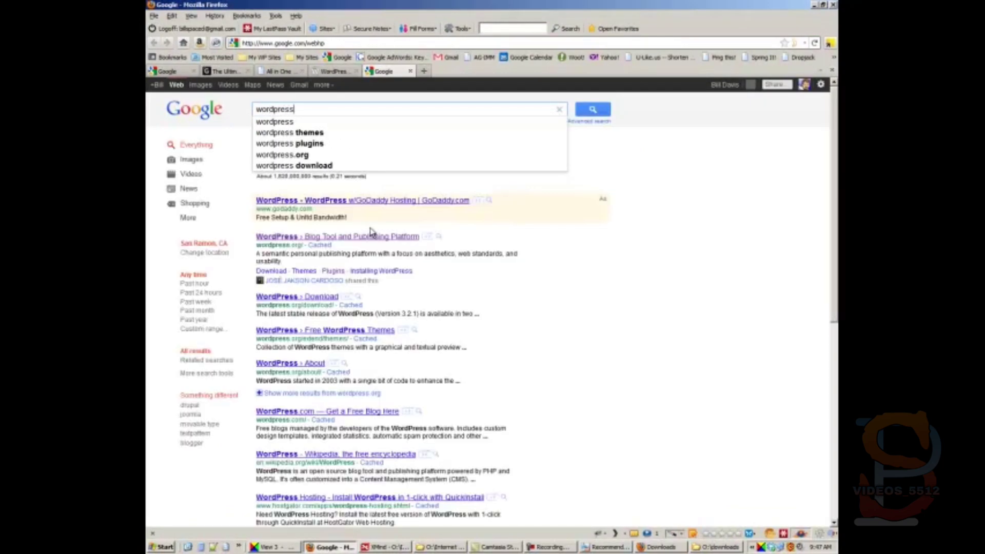
key(Return)
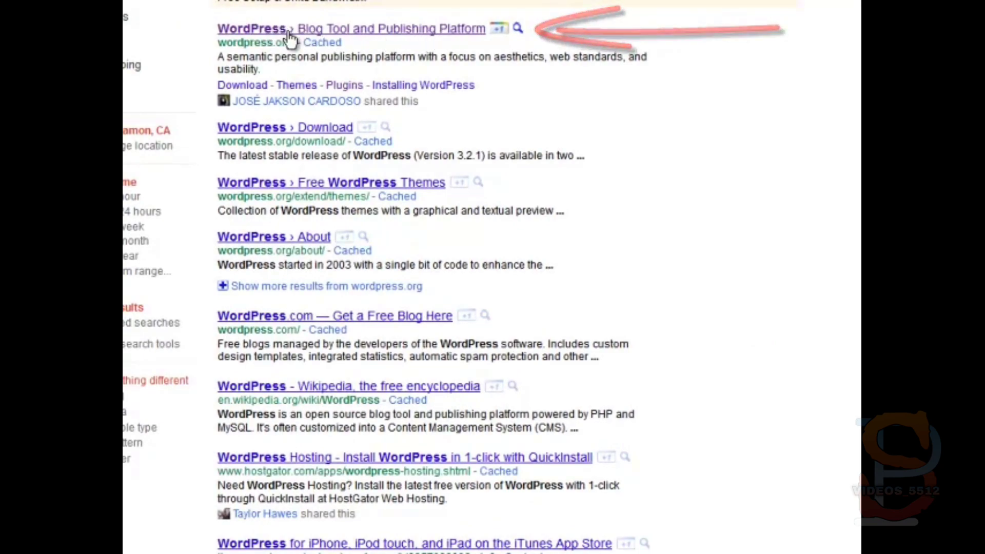
- Highlight the wordpress.org result's address and description, then the Download result's description
drag(217, 56, 248, 57)
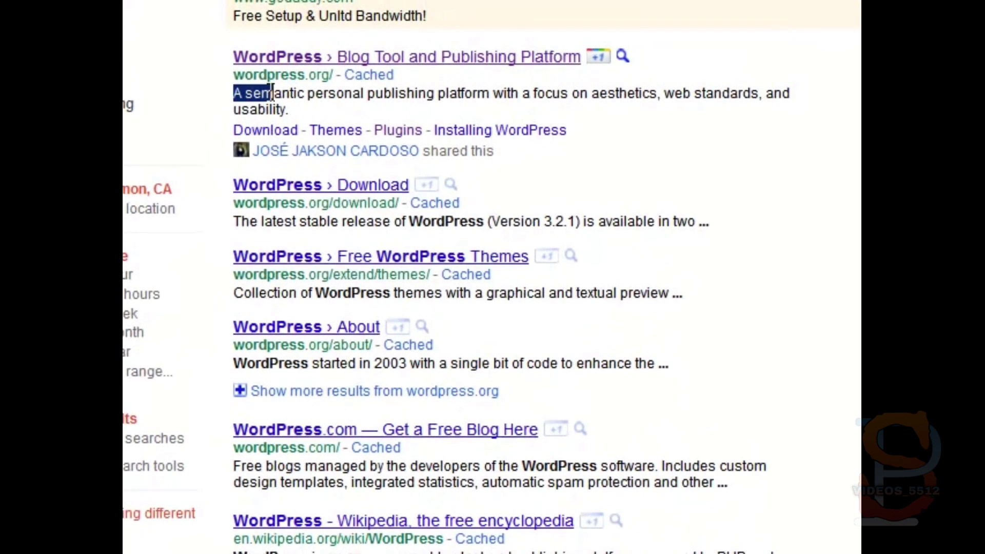
drag(273, 93, 325, 115)
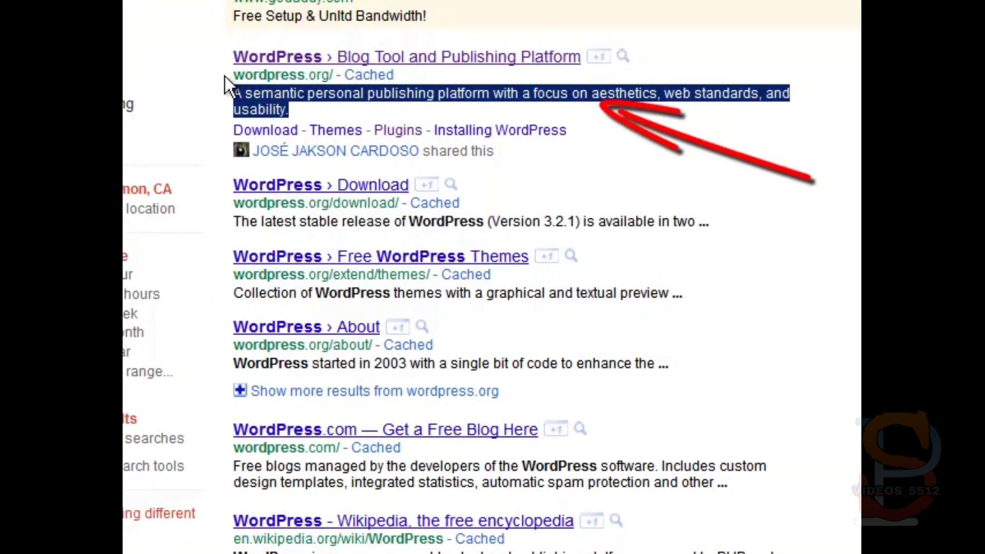
drag(226, 76, 399, 81)
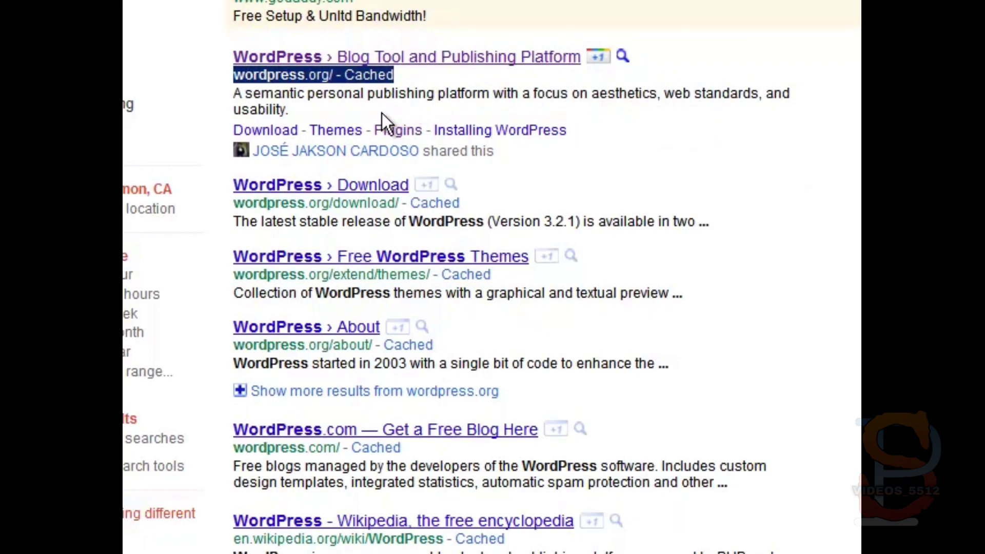
mouse_move(349, 118)
mouse_down()
mouse_move(200, 108)
mouse_move(232, 98)
mouse_up()
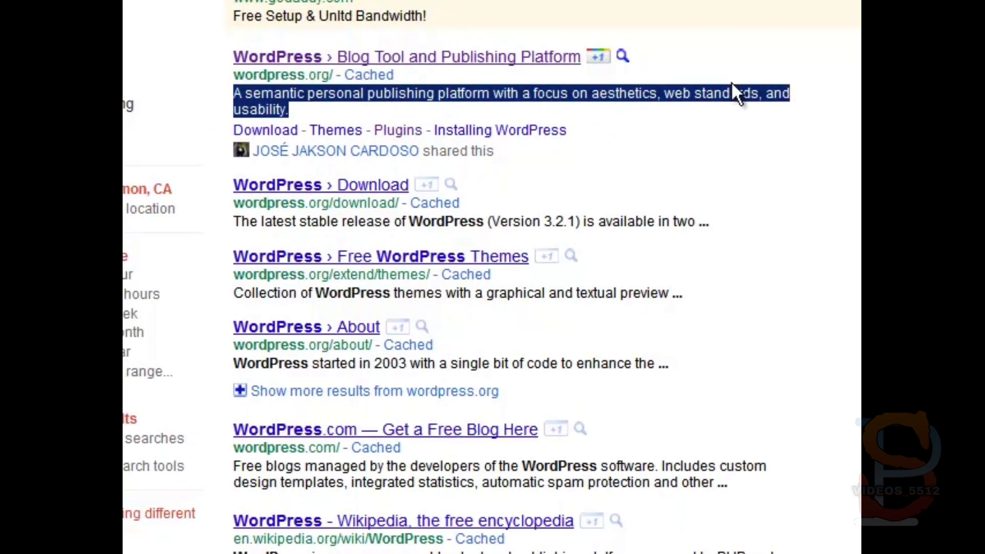
drag(651, 106, 654, 107)
click(642, 102)
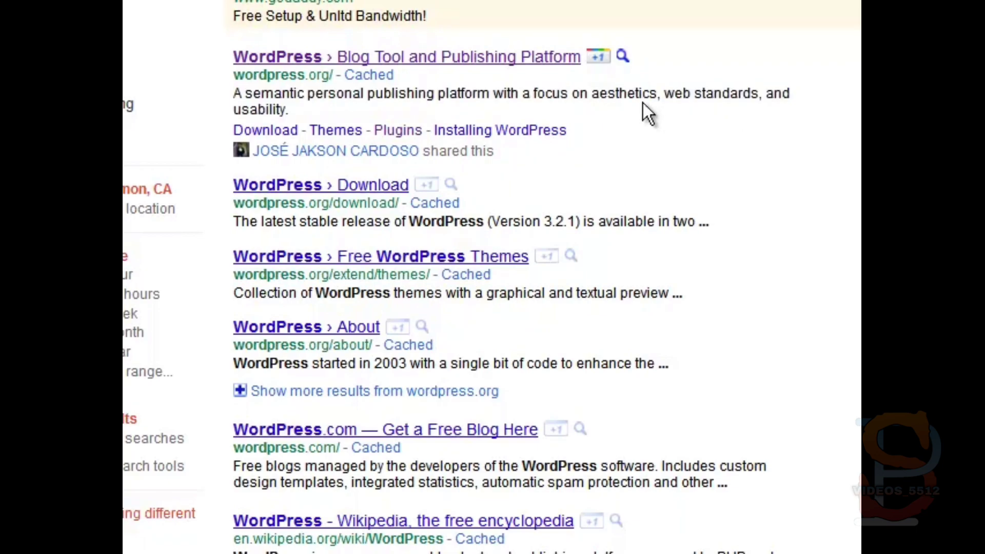
drag(233, 221, 720, 224)
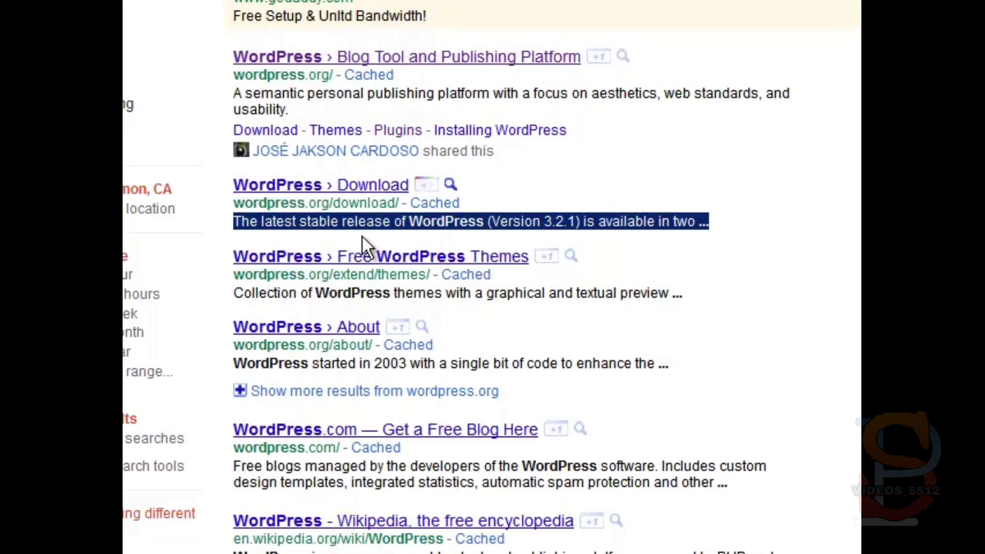
- Enter 'Everything you want to know about Wordpress--installation, configuration, use, backing up, addons, etc.' as the home description
click(769, 222)
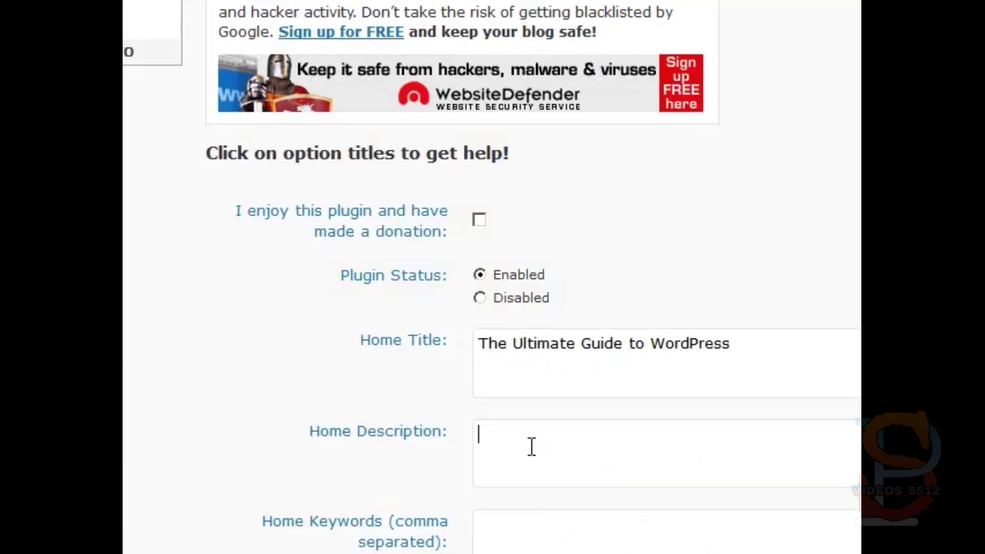
text(Everything you)
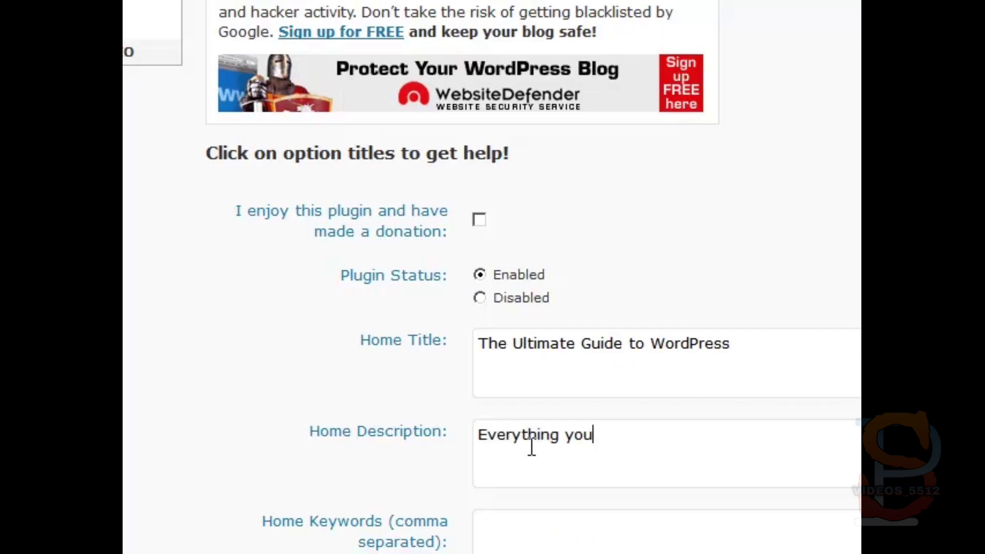
text( want to ikn)
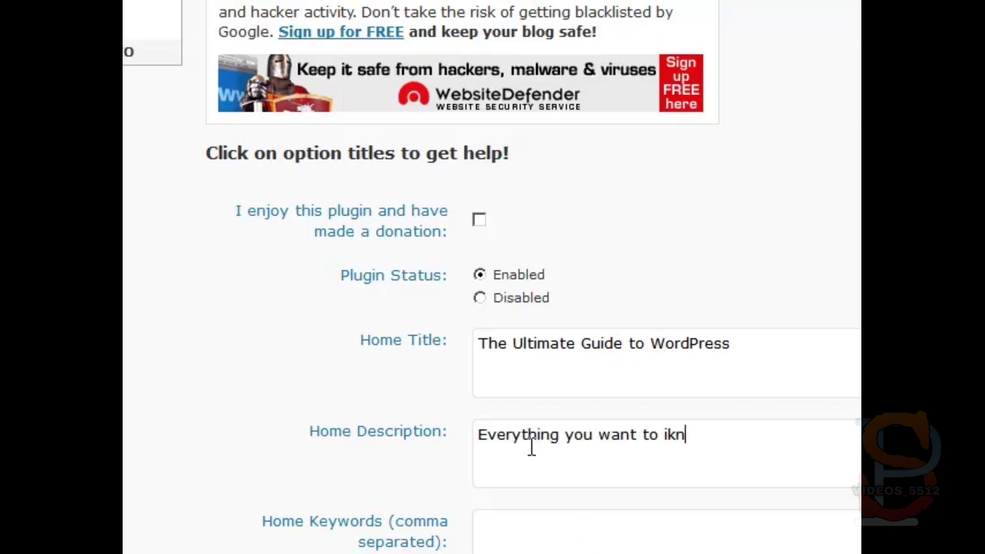
key(BackSpace)
key(BackSpace)
key(BackSpace)
text(know about )
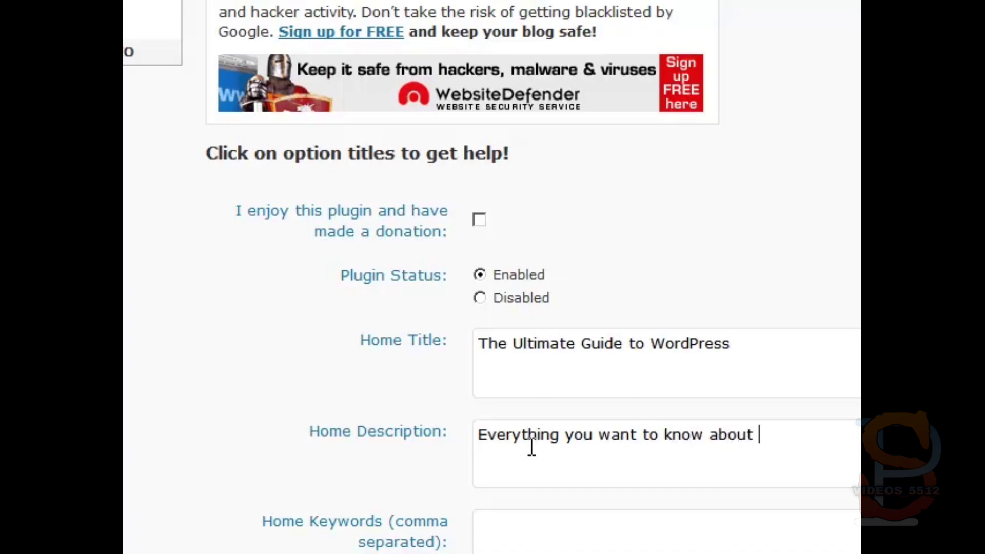
text(Wordpre)
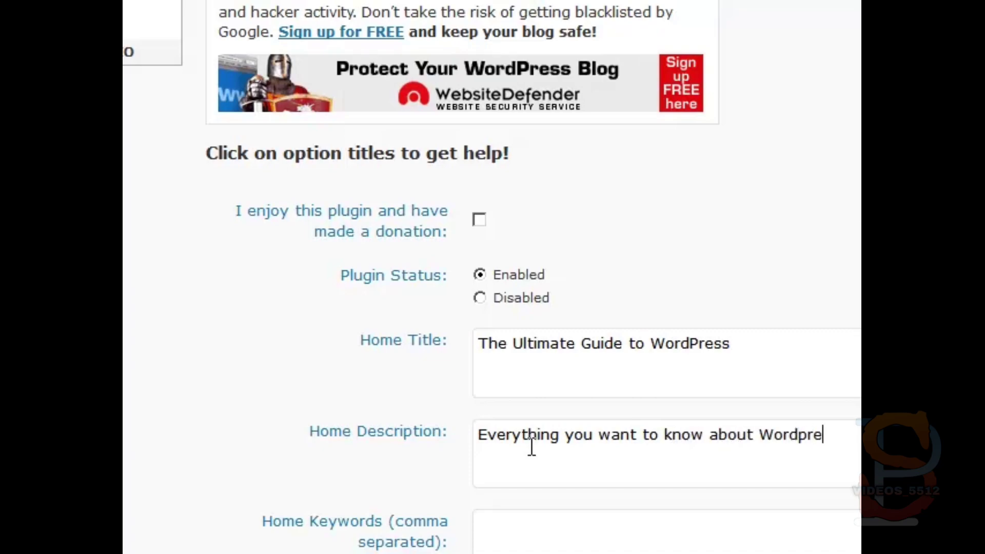
text(ss)
key(BackSpace)
key(BackSpace)
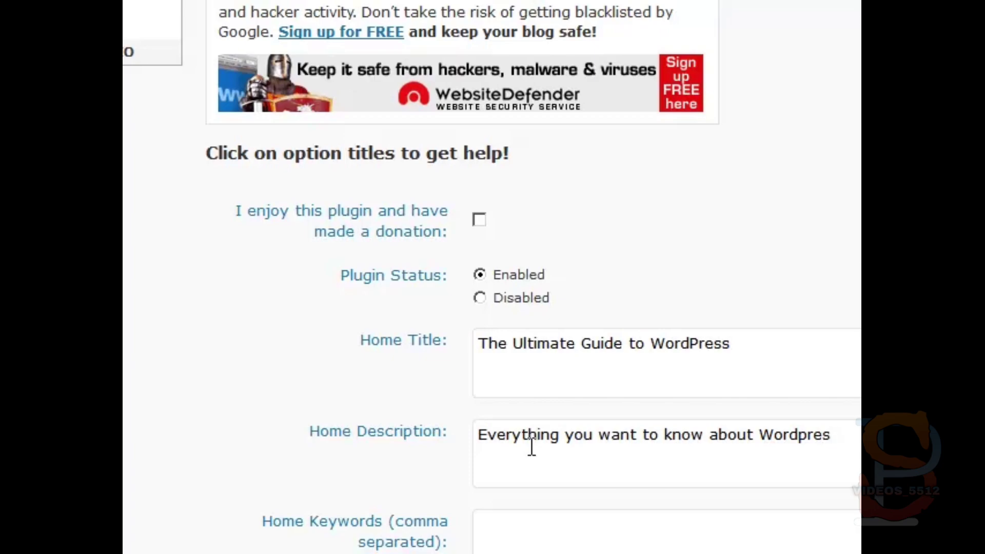
text(s--c )
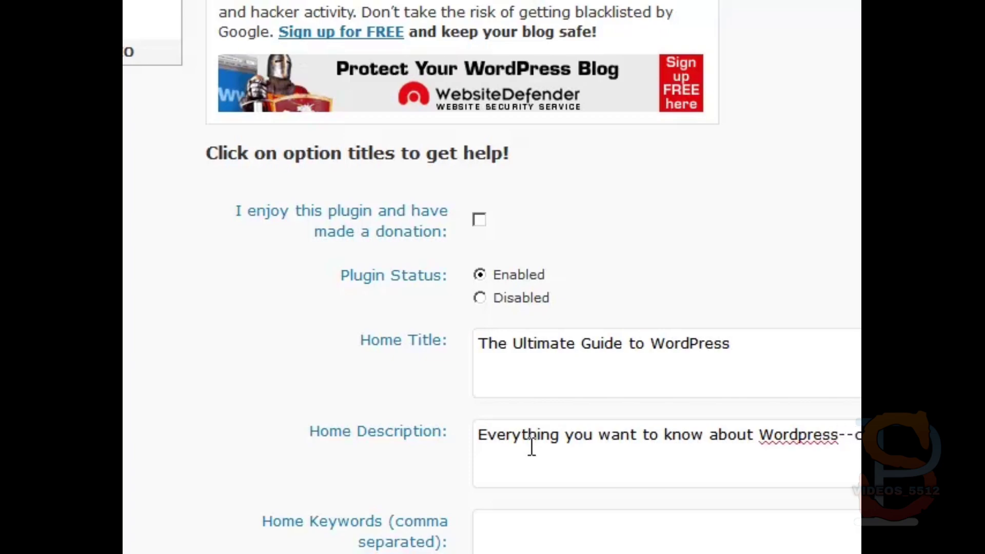
text(insta)
key(BackSpace)
key(BackSpace)
key(BackSpace)
key(BackSpace)
key(BackSpace)
key(BackSpace)
text(ion, )
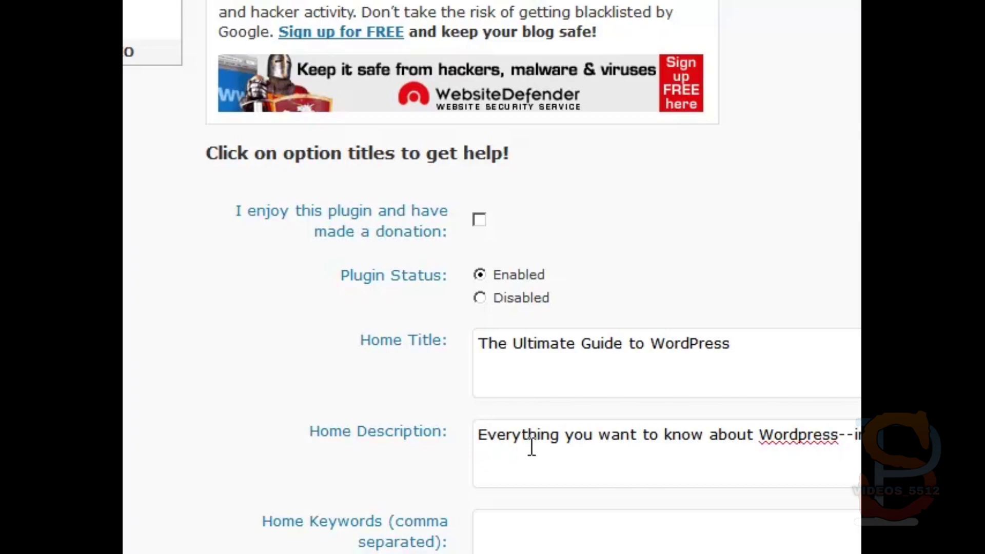
text(configuration, use)
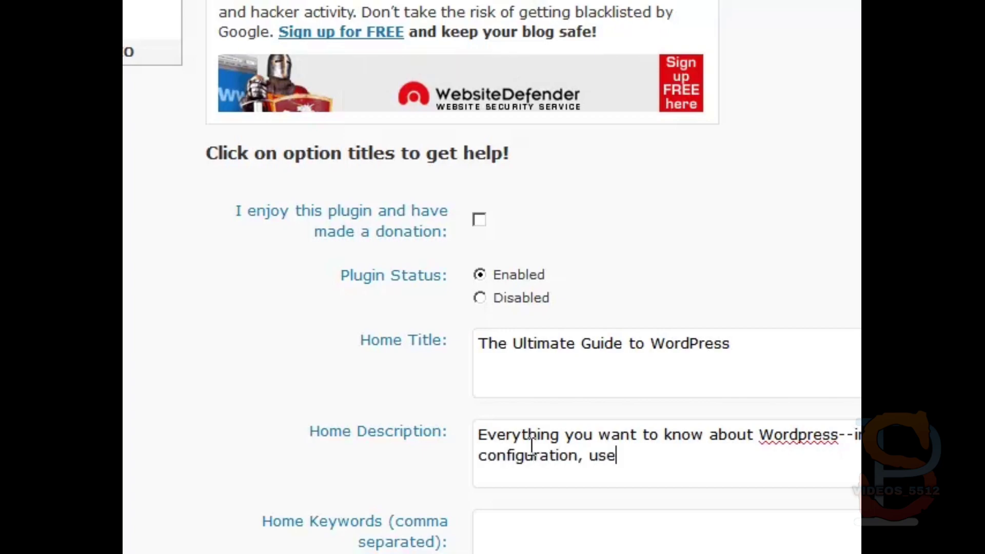
text(, backing up, addons, etc.)
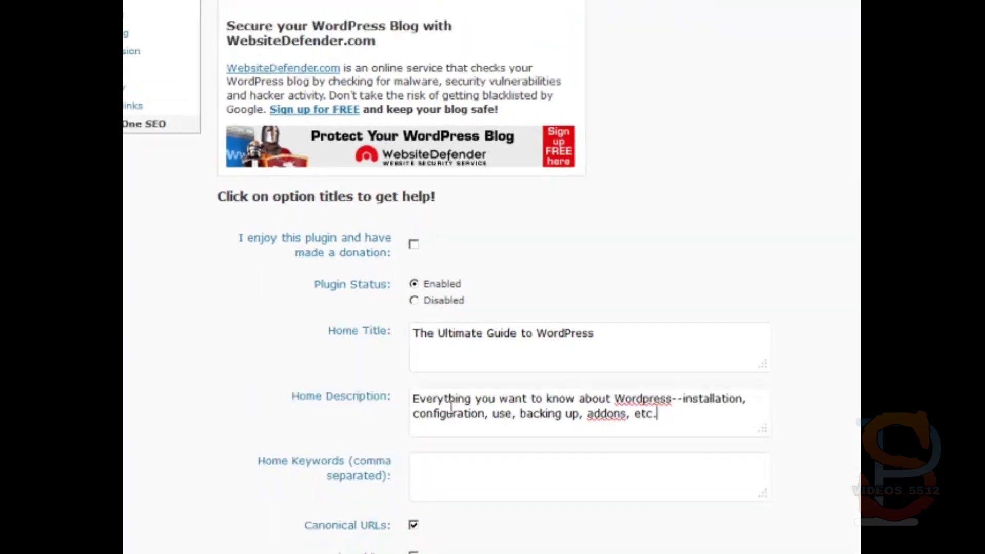
click(558, 553)
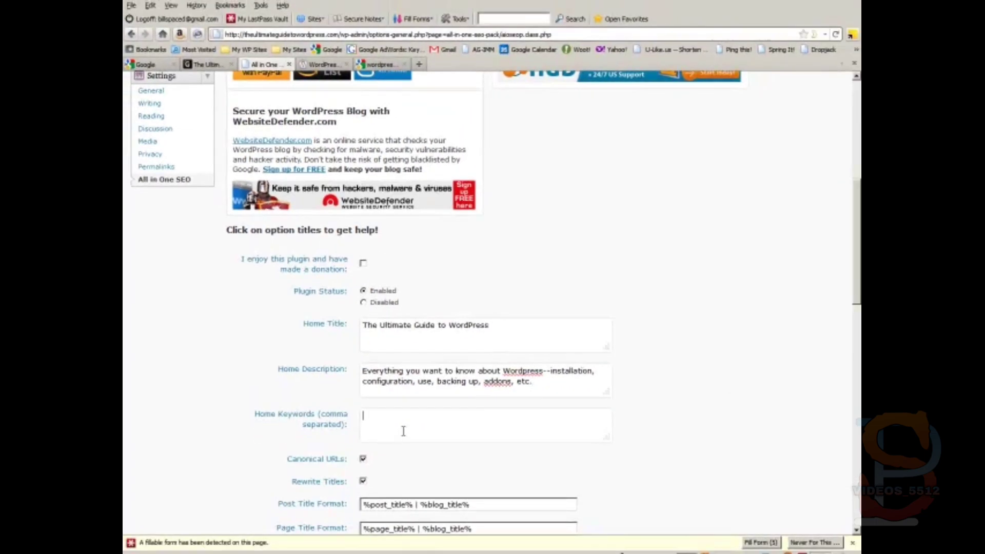
- Enter home keywords 'WordPress, Guide to WordPress, Ultimate Guide to WordPress, how to use WordPress'
text(WordPress, G)
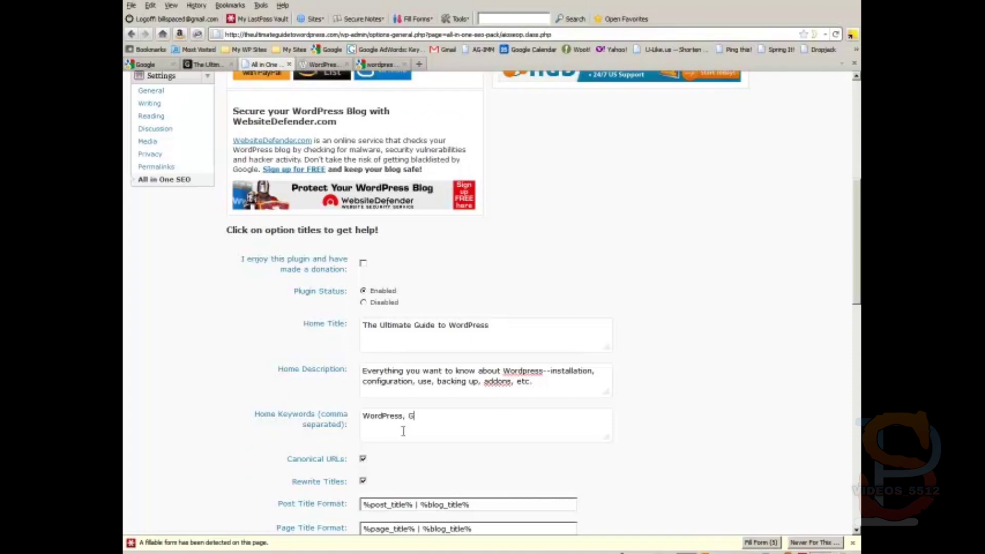
text(uide to WordPress, Ultimate Gui)
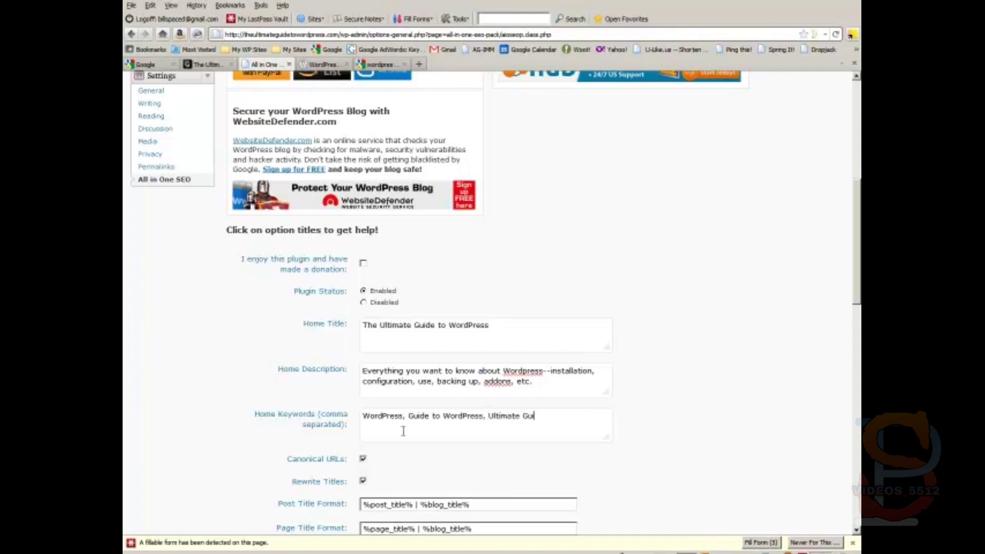
text(de to Wor)
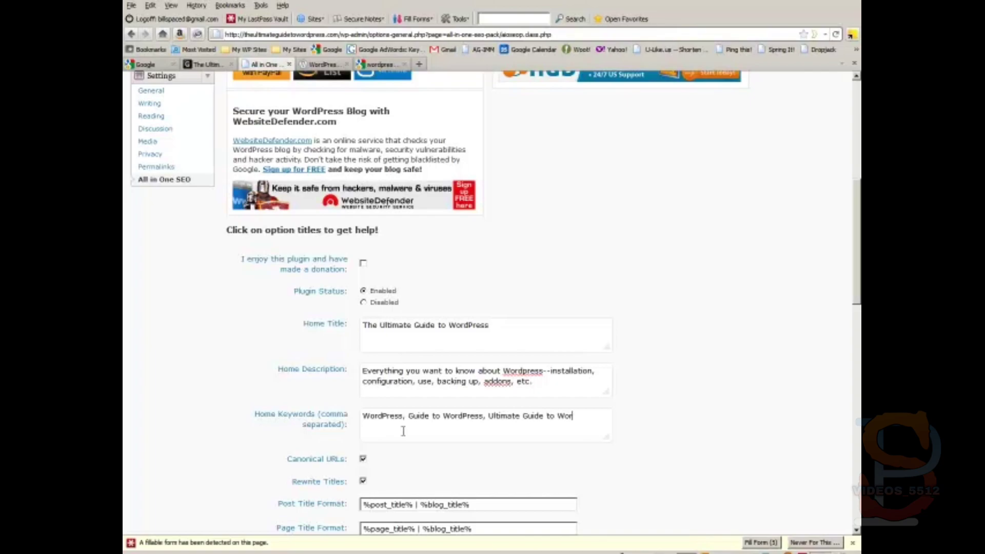
text(dPress,)
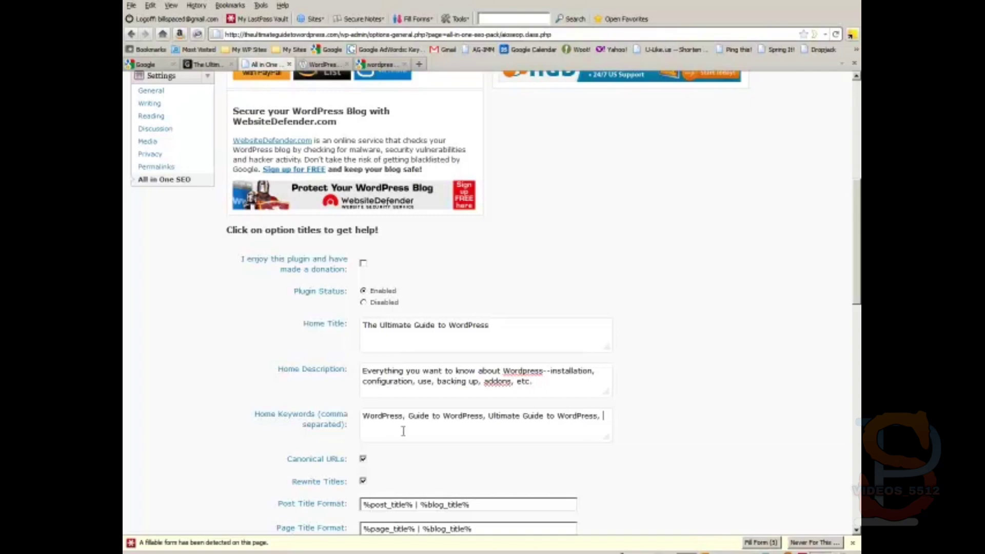
text(how to use W)
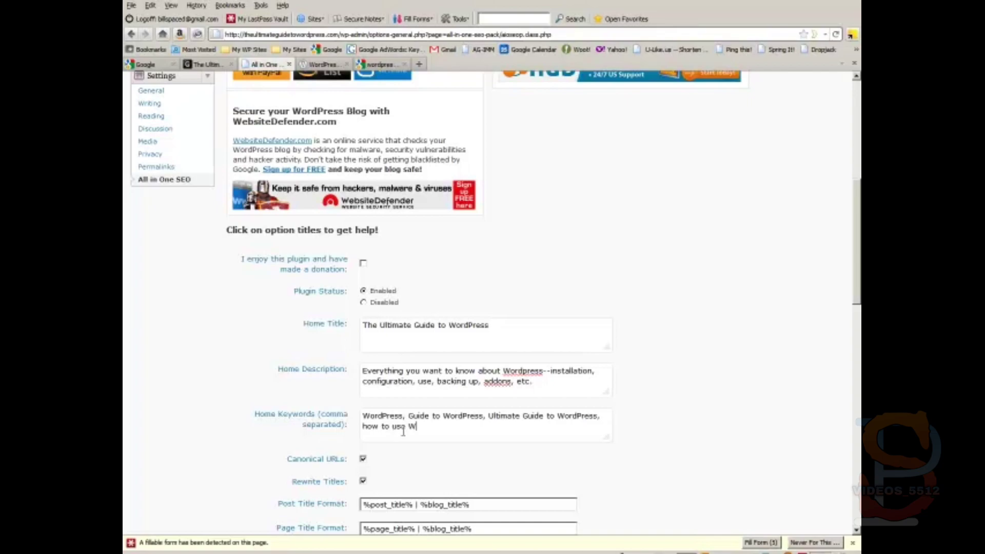
text(ordPre)
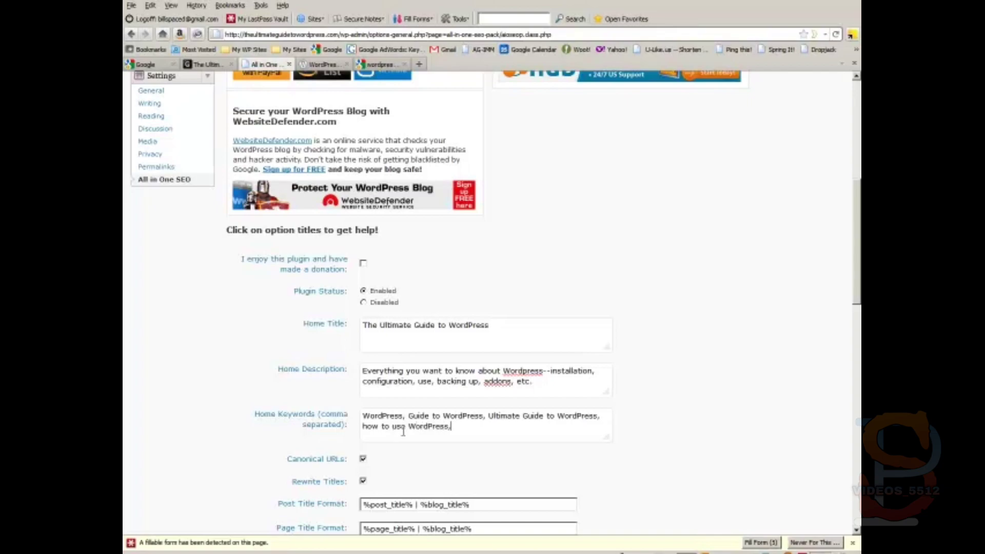
text(ss,)
key(BackSpace)
key(BackSpace)
- Save the All in One SEO options and check the blog's front page while logged in
scroll(403, 431, down, 20)
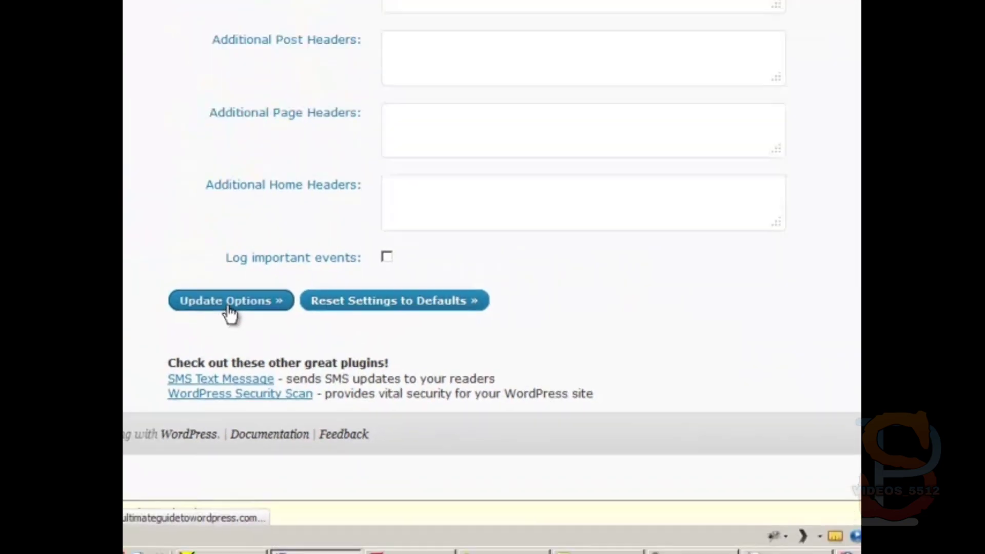
click(230, 303)
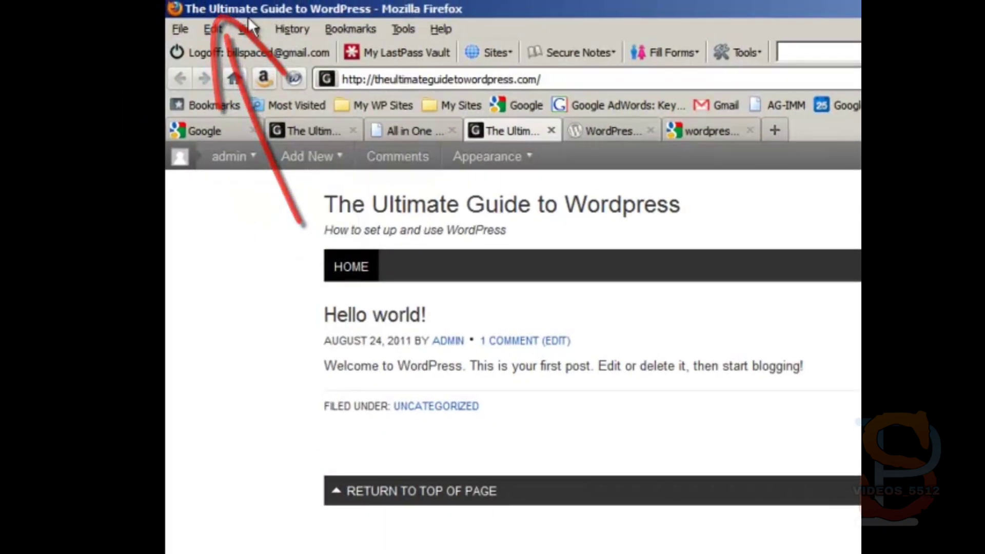
click(292, 131)
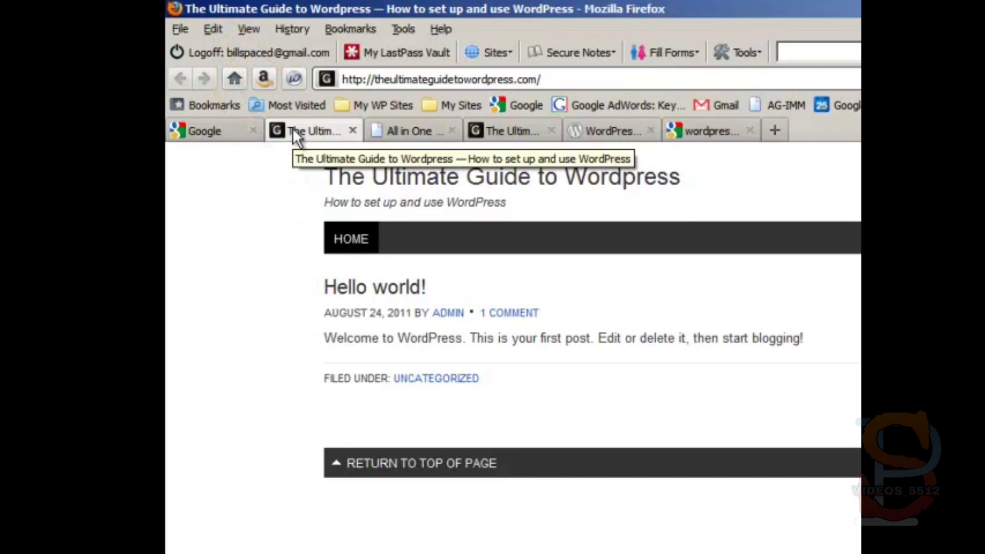
click(511, 125)
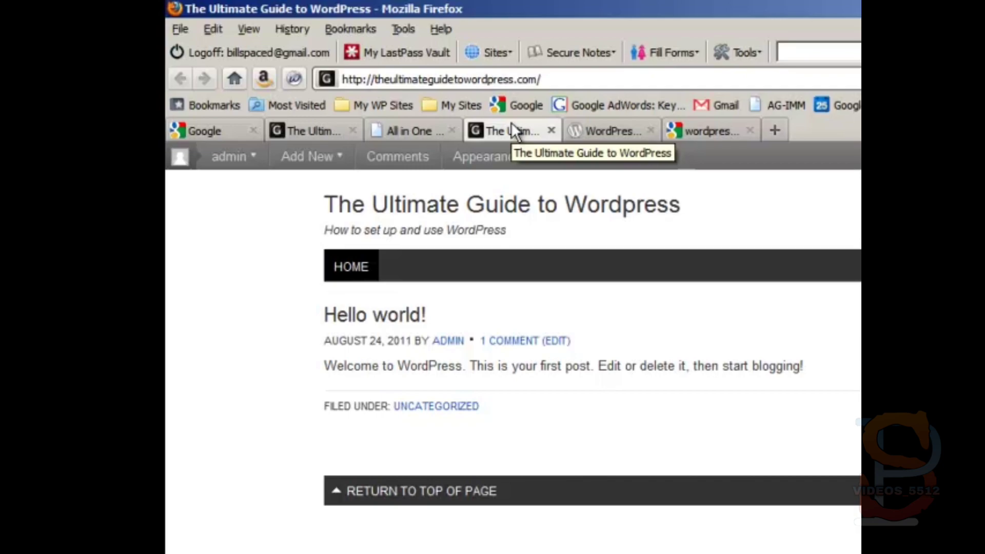
click(425, 130)
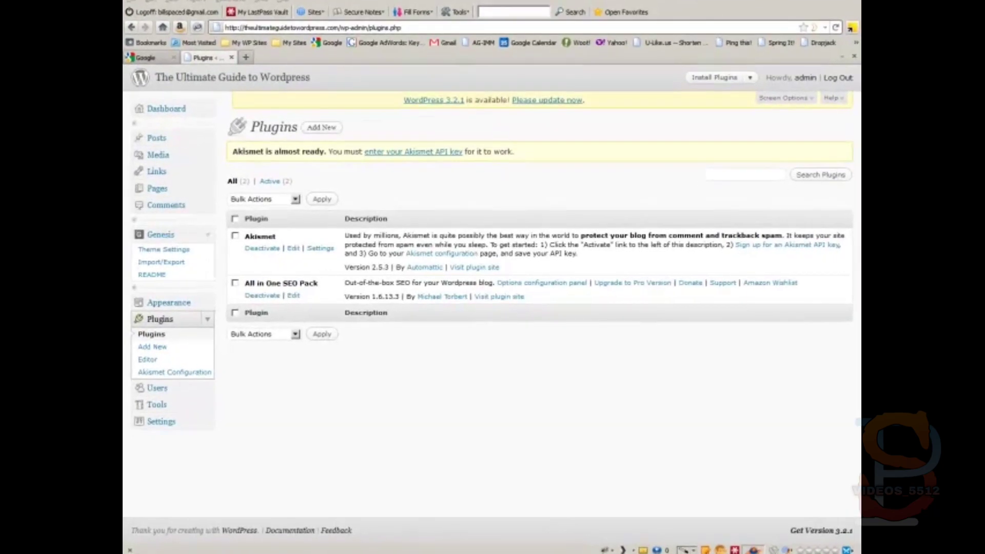
- Launch FileZilla, connect to the saved server, and browse to public_html/theultimateguidetowordpress.com/wp-content/plugins
click(190, 548)
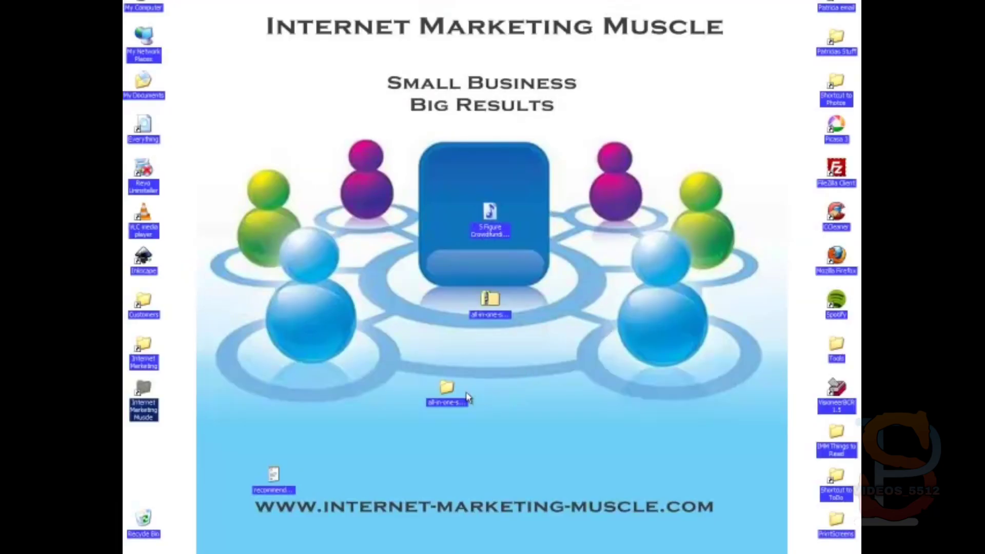
click(837, 168)
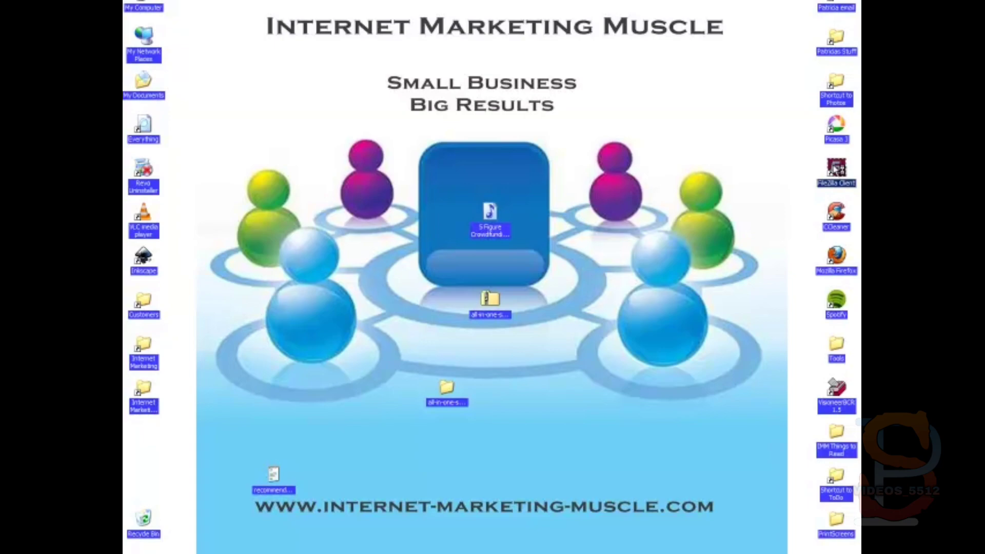
double_click(837, 168)
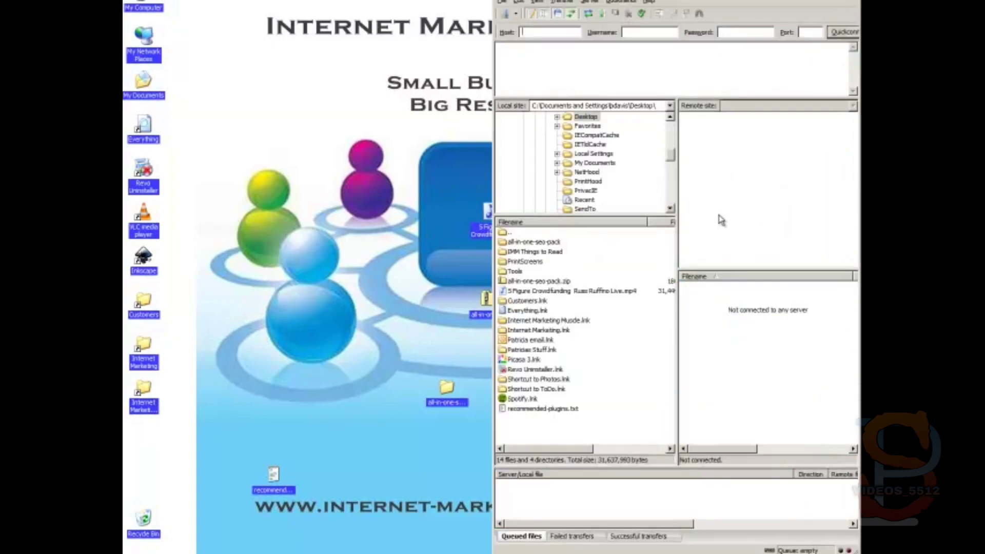
click(517, 15)
click(595, 57)
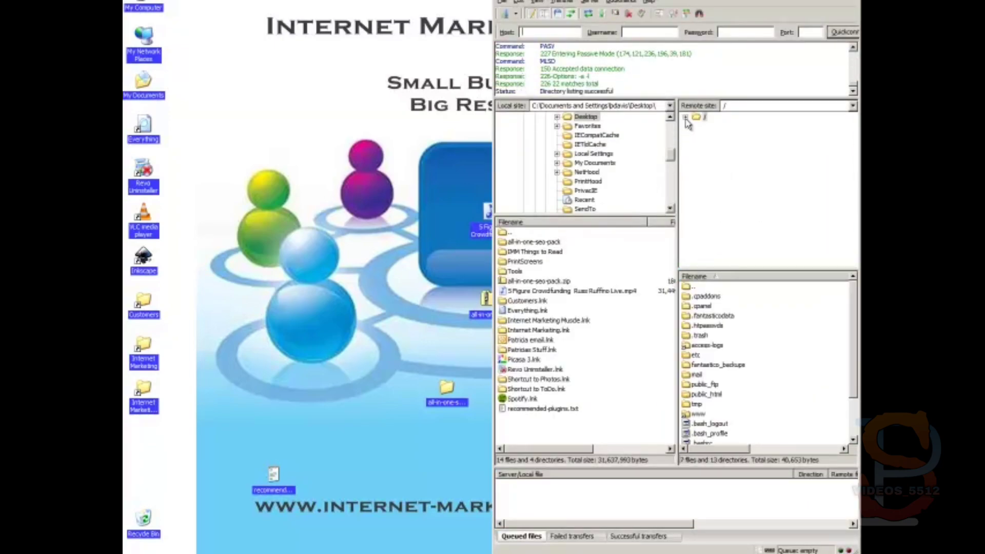
click(686, 119)
click(732, 219)
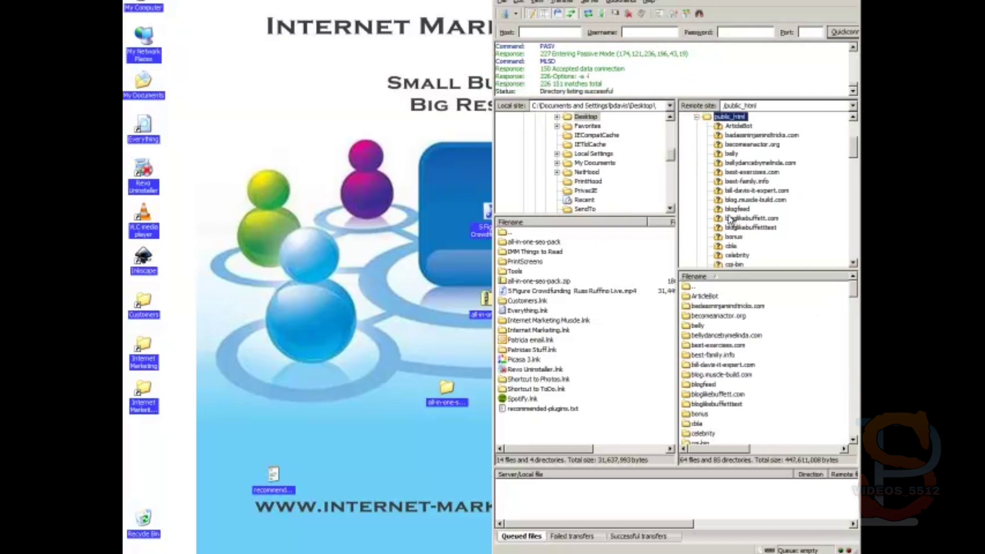
scroll(734, 225, down, 20)
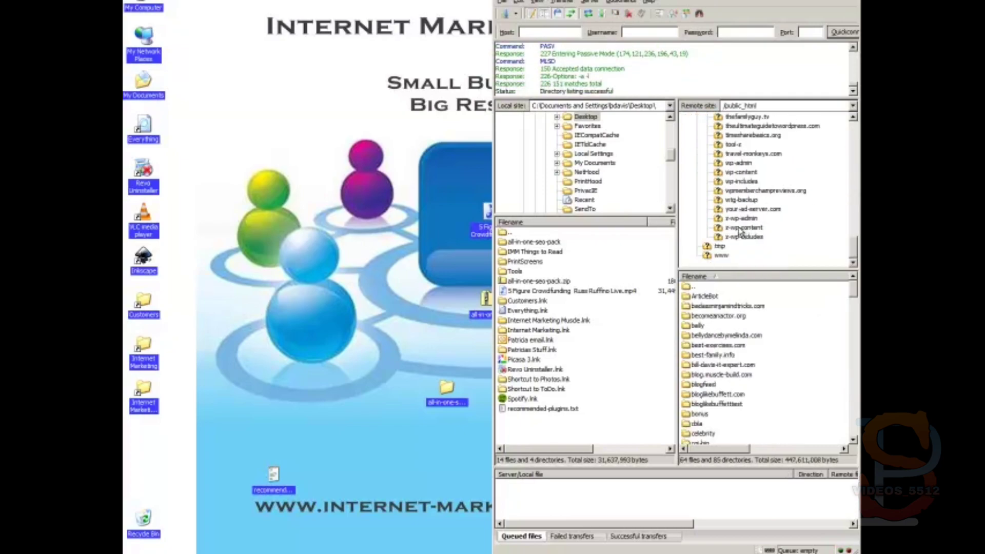
click(753, 127)
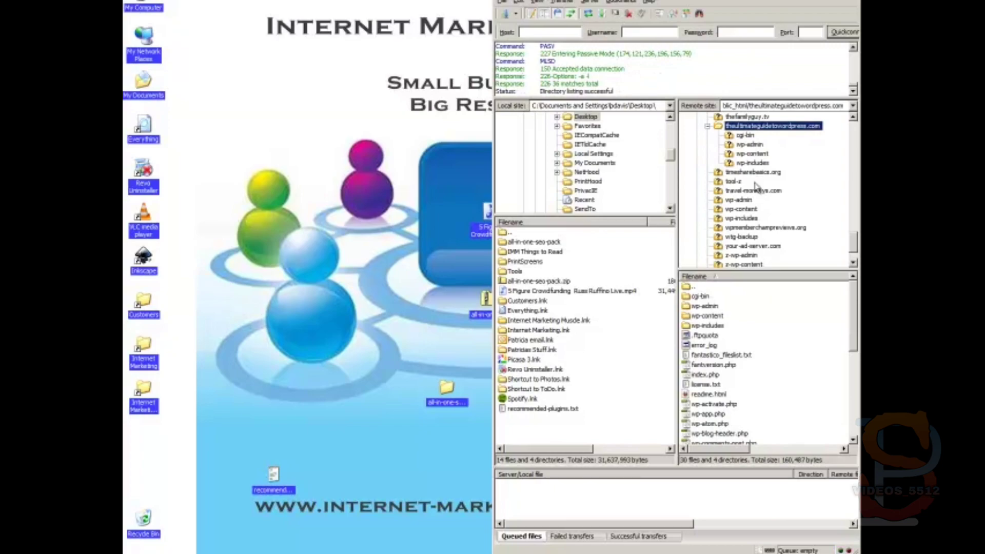
click(752, 154)
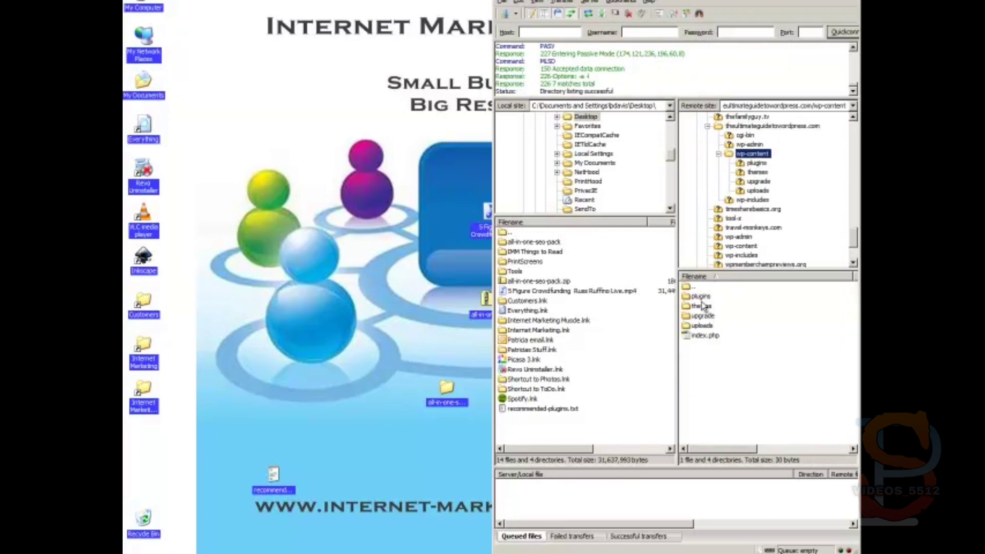
click(701, 297)
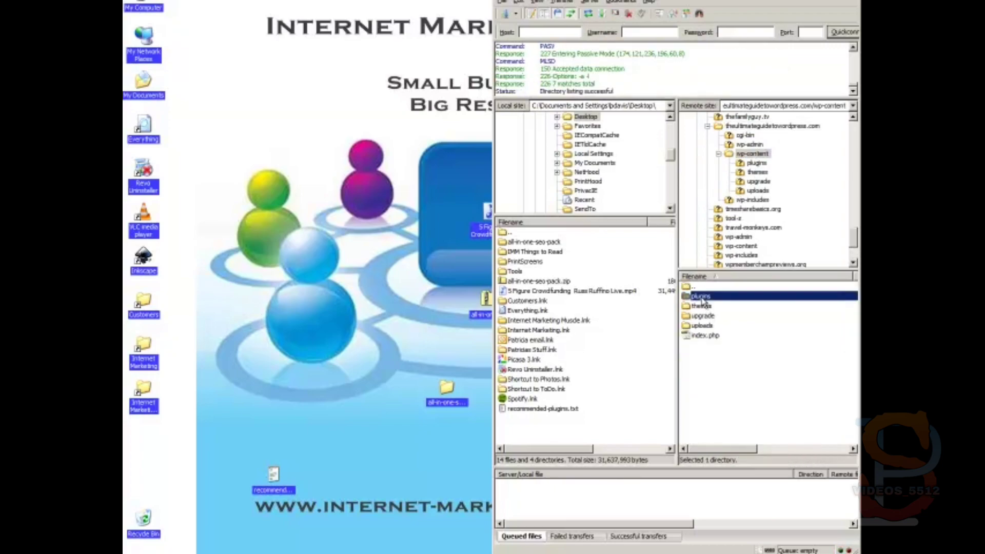
- Upload the desktop all-in-one-seo-pack folder into plugins, overwriting all existing files
click(450, 397)
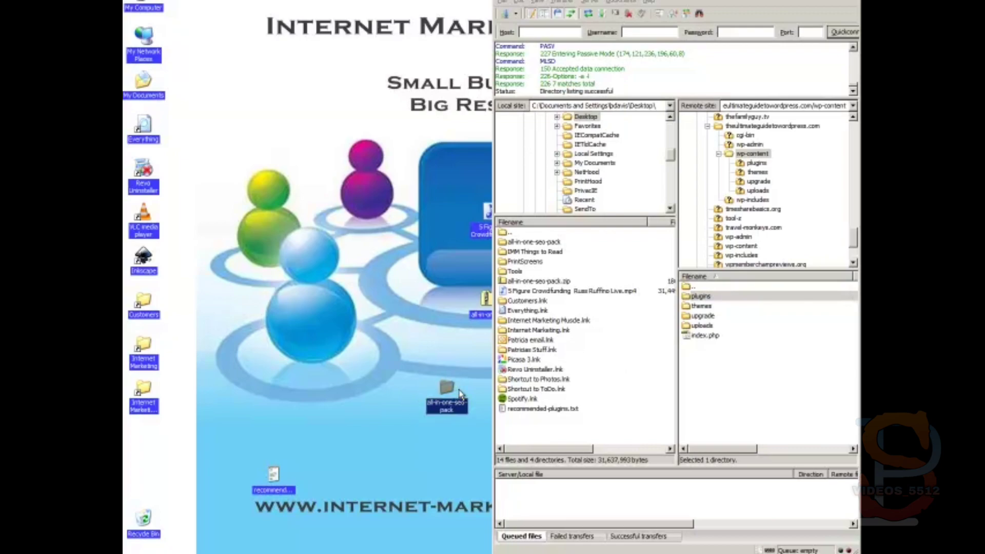
double_click(708, 298)
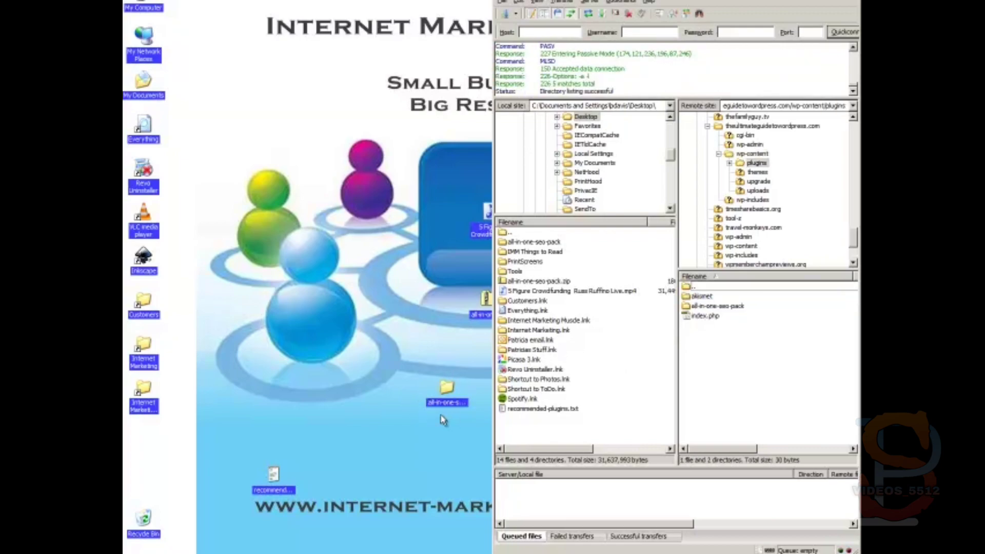
drag(450, 397, 753, 376)
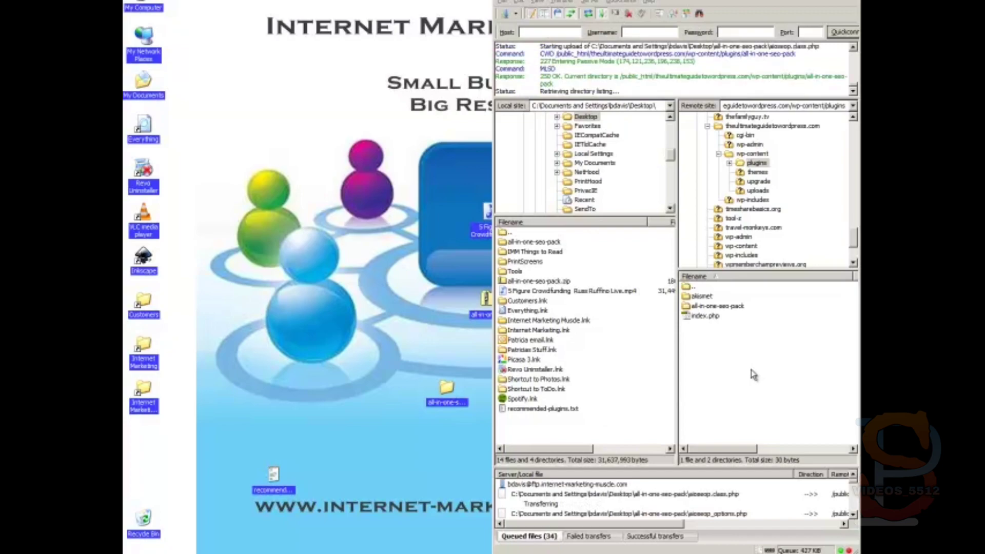
click(721, 302)
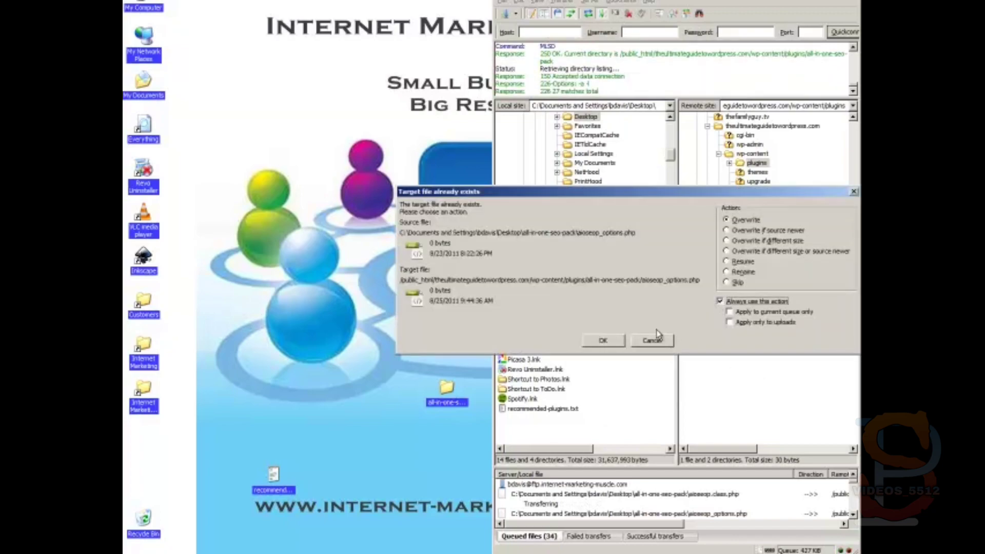
click(600, 343)
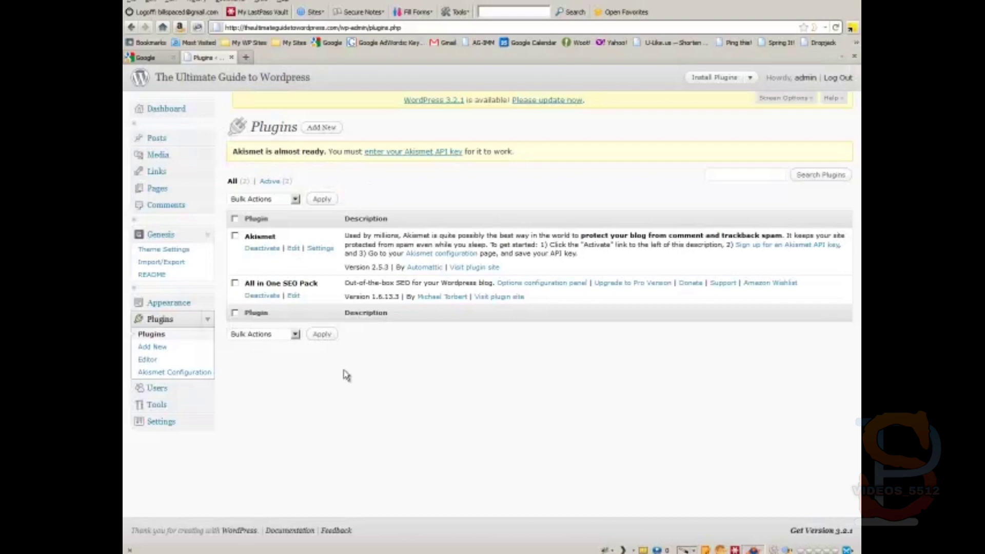
- Reload the Plugins page from its tab's context menu
right_click(207, 59)
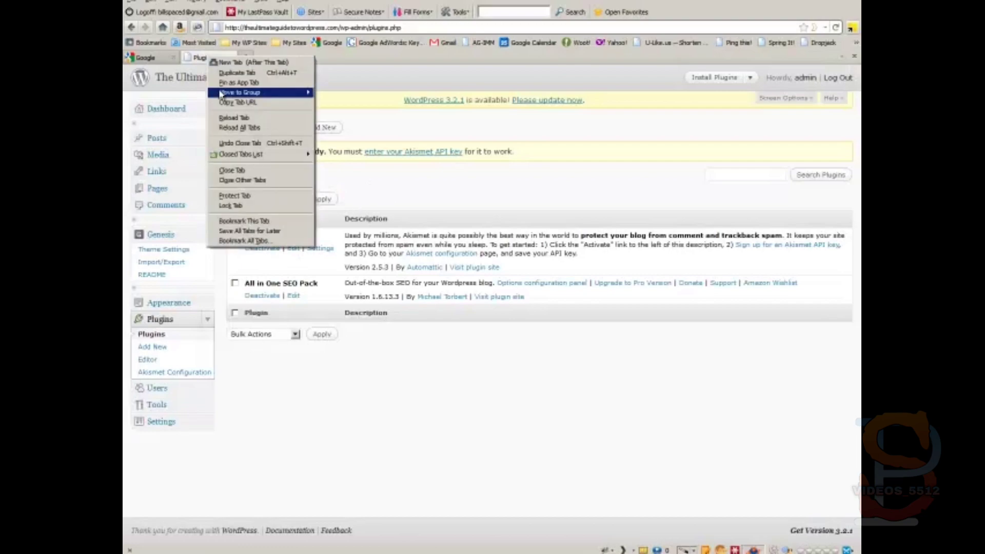
click(259, 120)
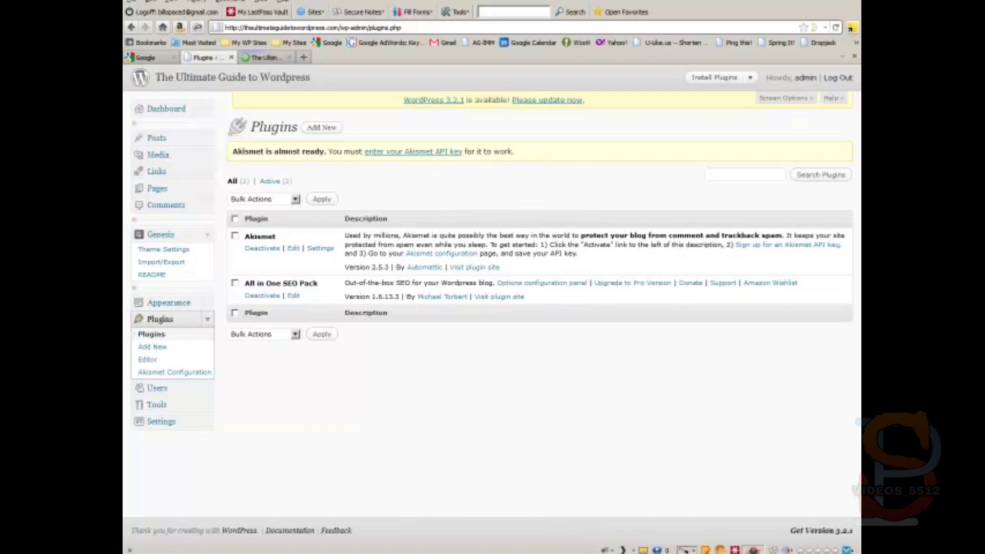
- Switch to the Recommended Plugins PDF with Alt+Tab
key(alt+Tab)
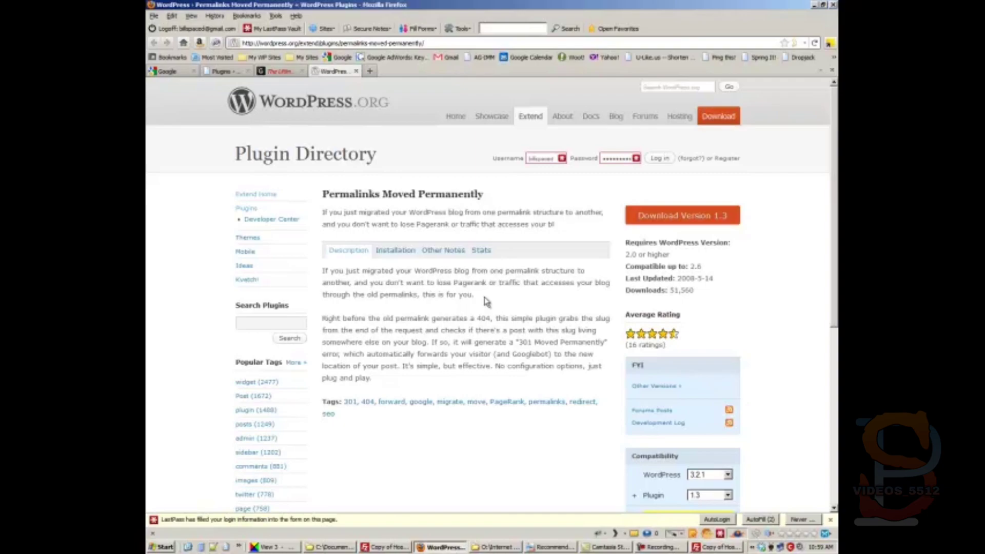
- Bring the Recommended Plugins PDF back from the taskbar
click(554, 547)
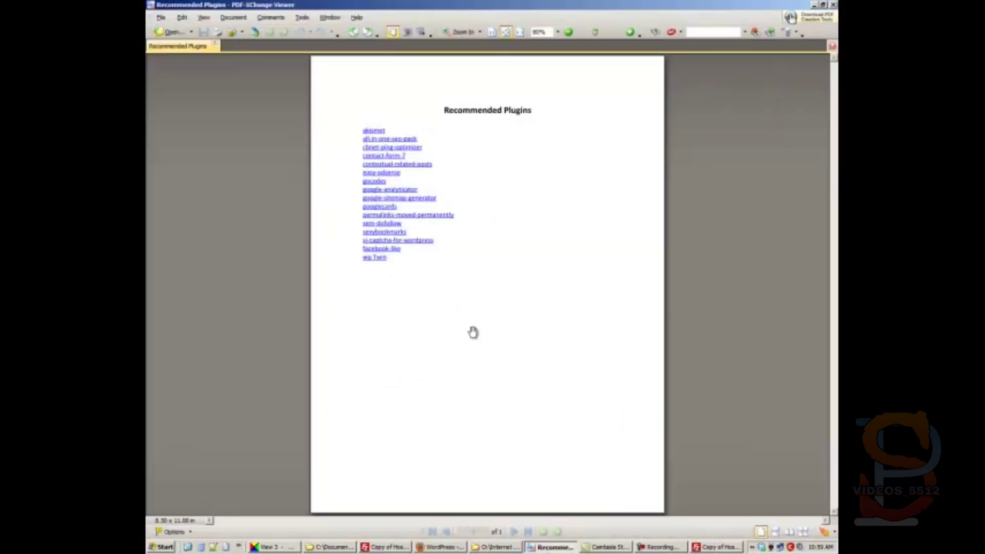